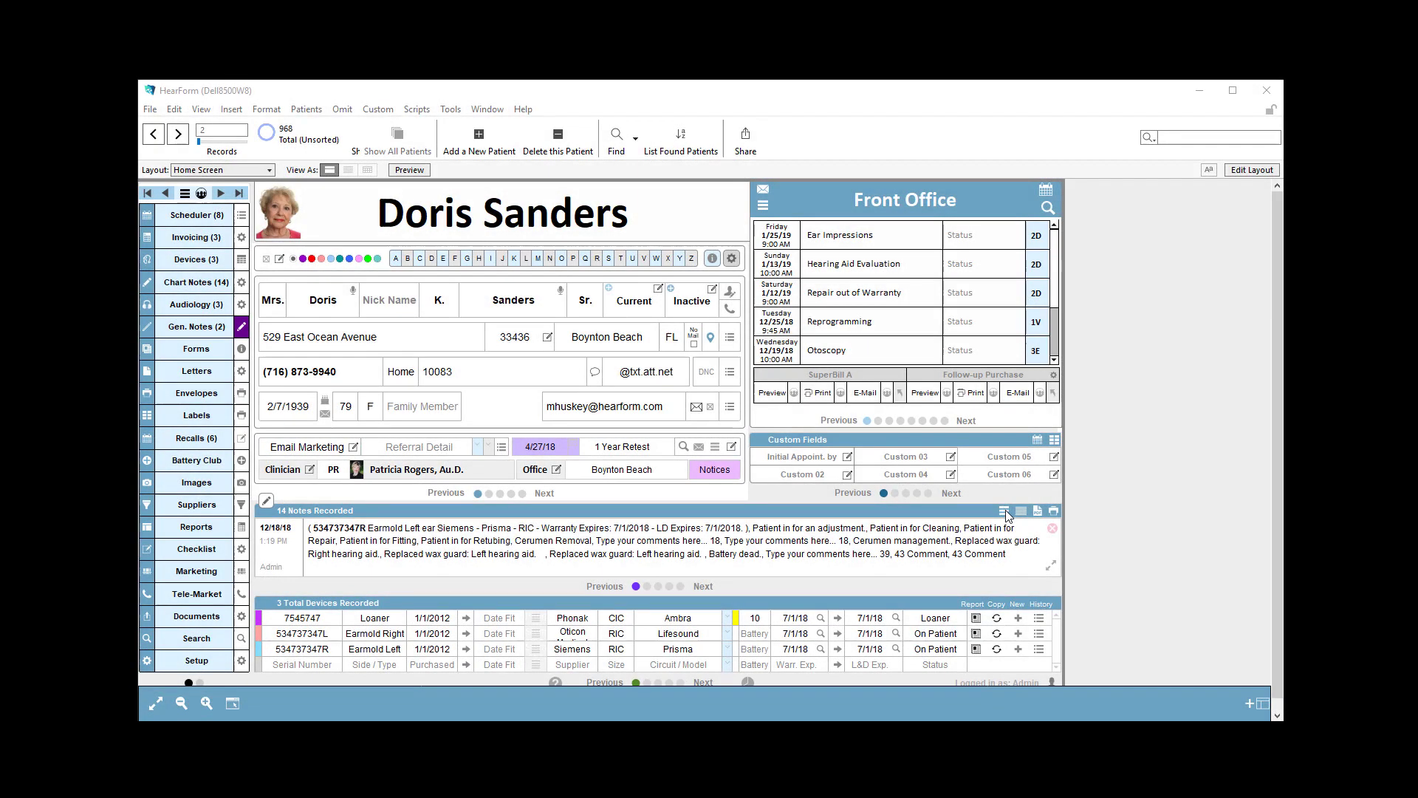
Step through the patient's chart notes to note 4, the 9/15/18 re-programming note
click(856, 543)
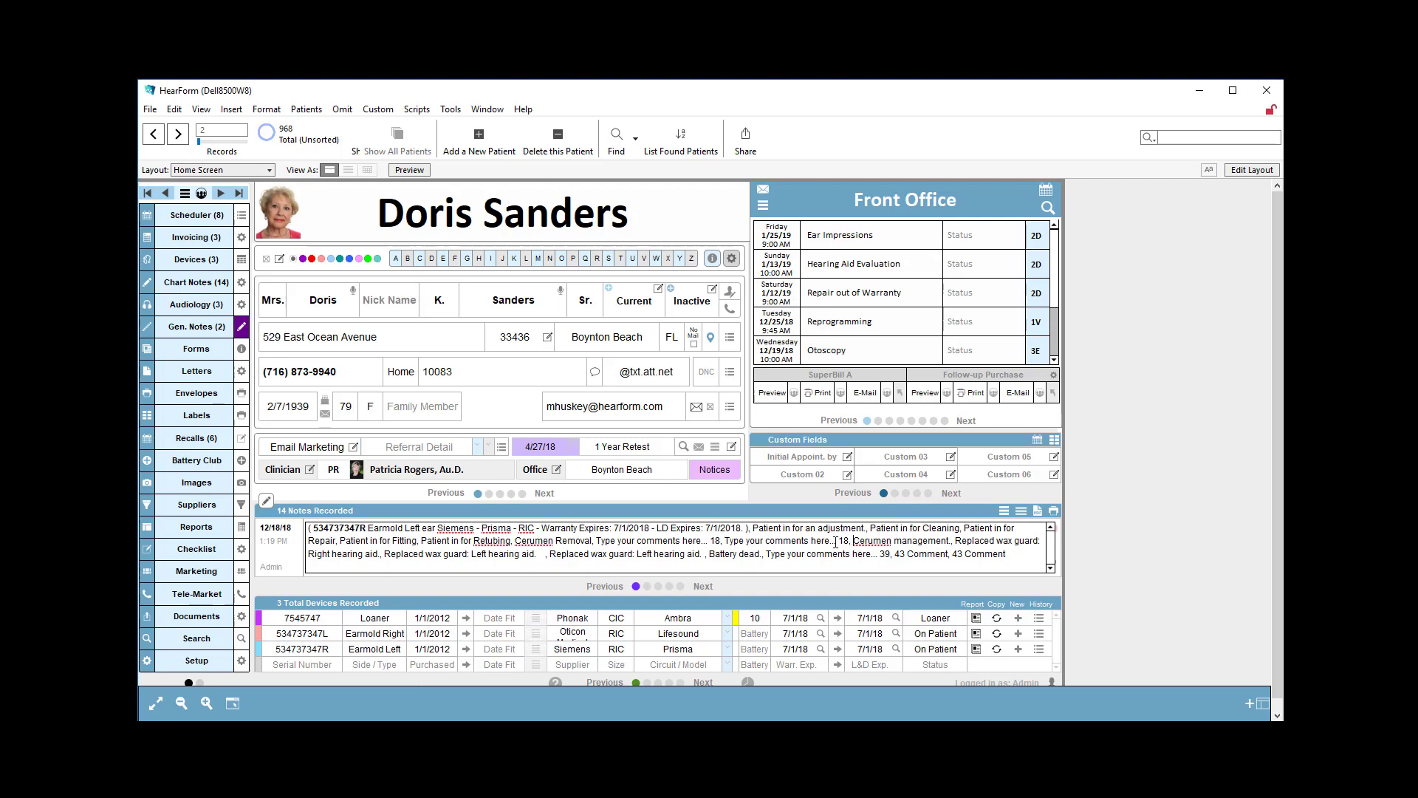
click(646, 587)
click(658, 586)
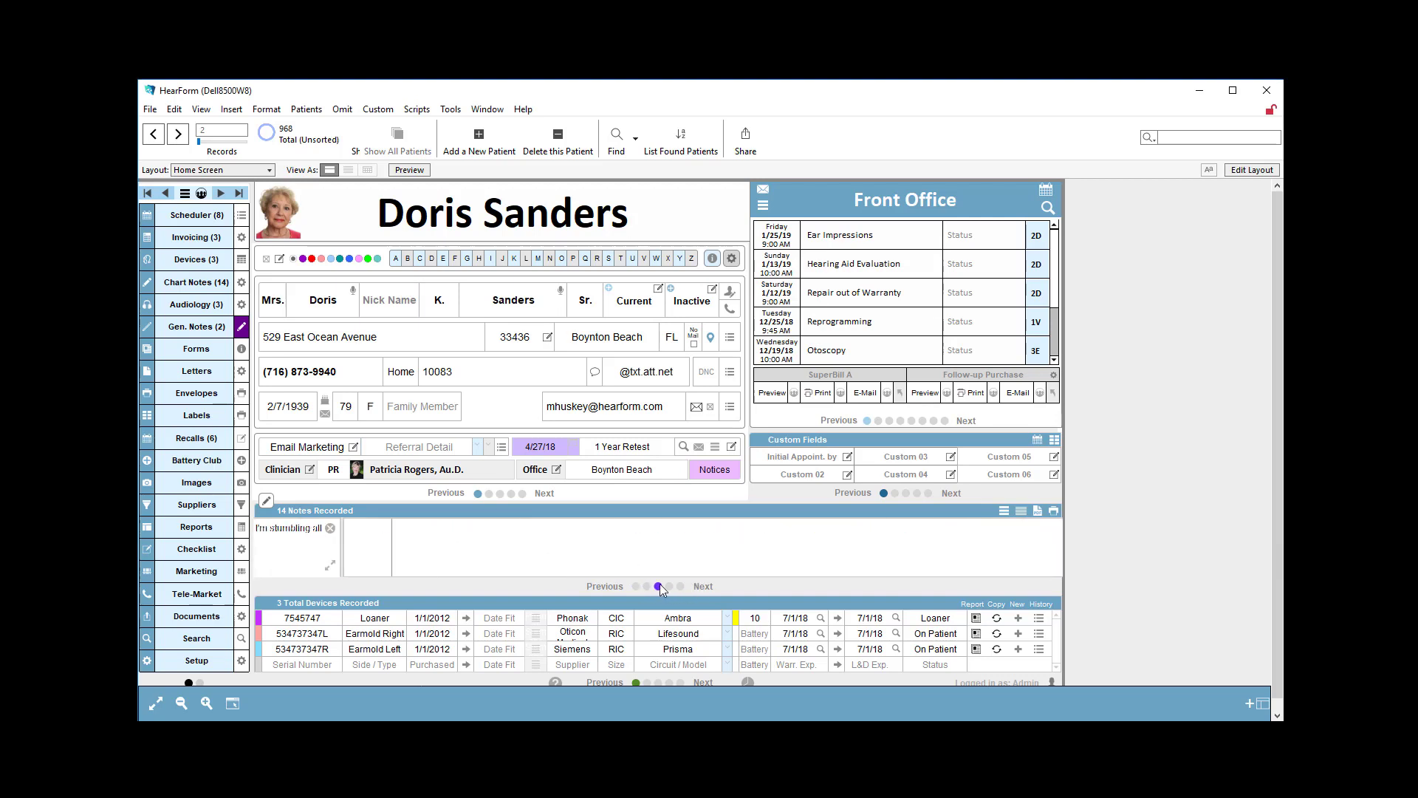
click(669, 586)
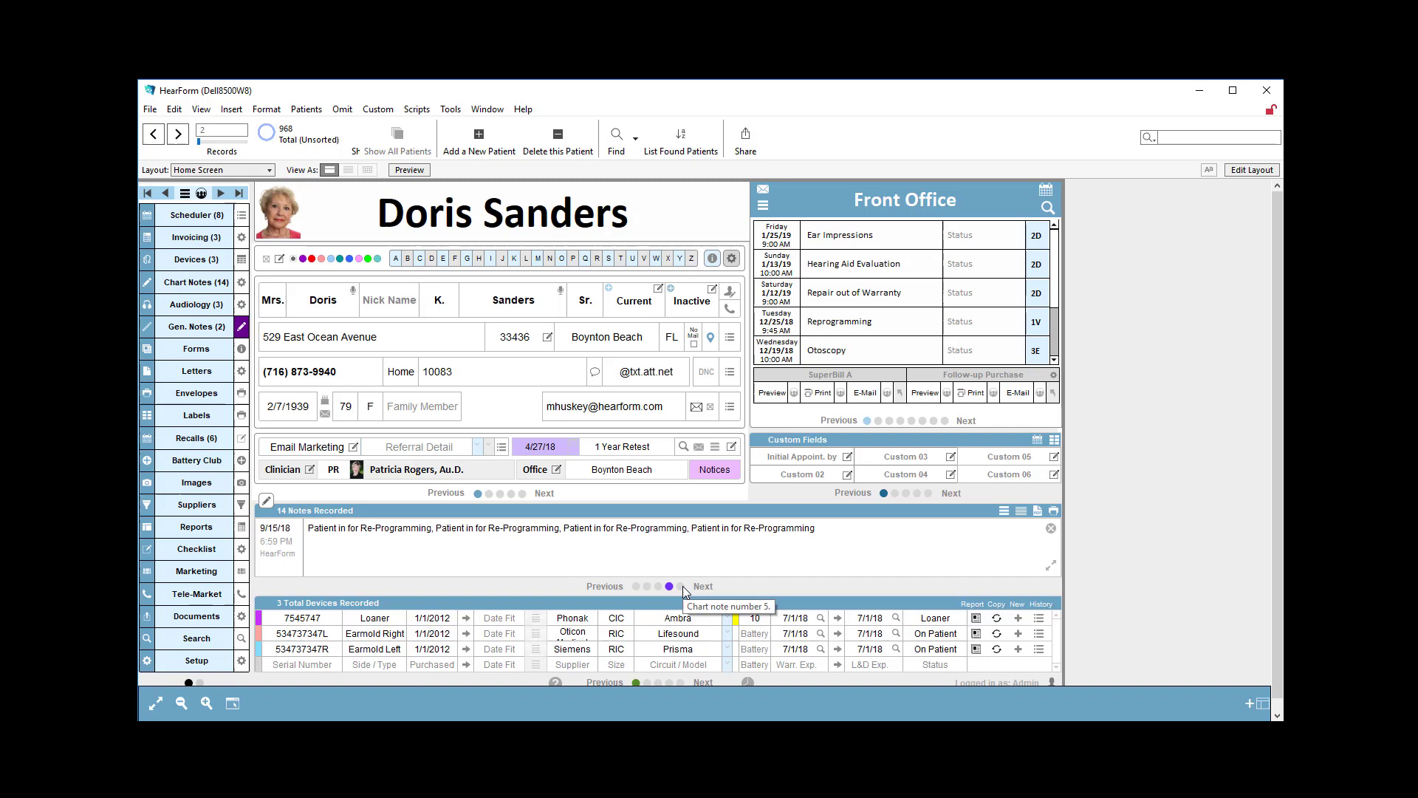
click(1004, 511)
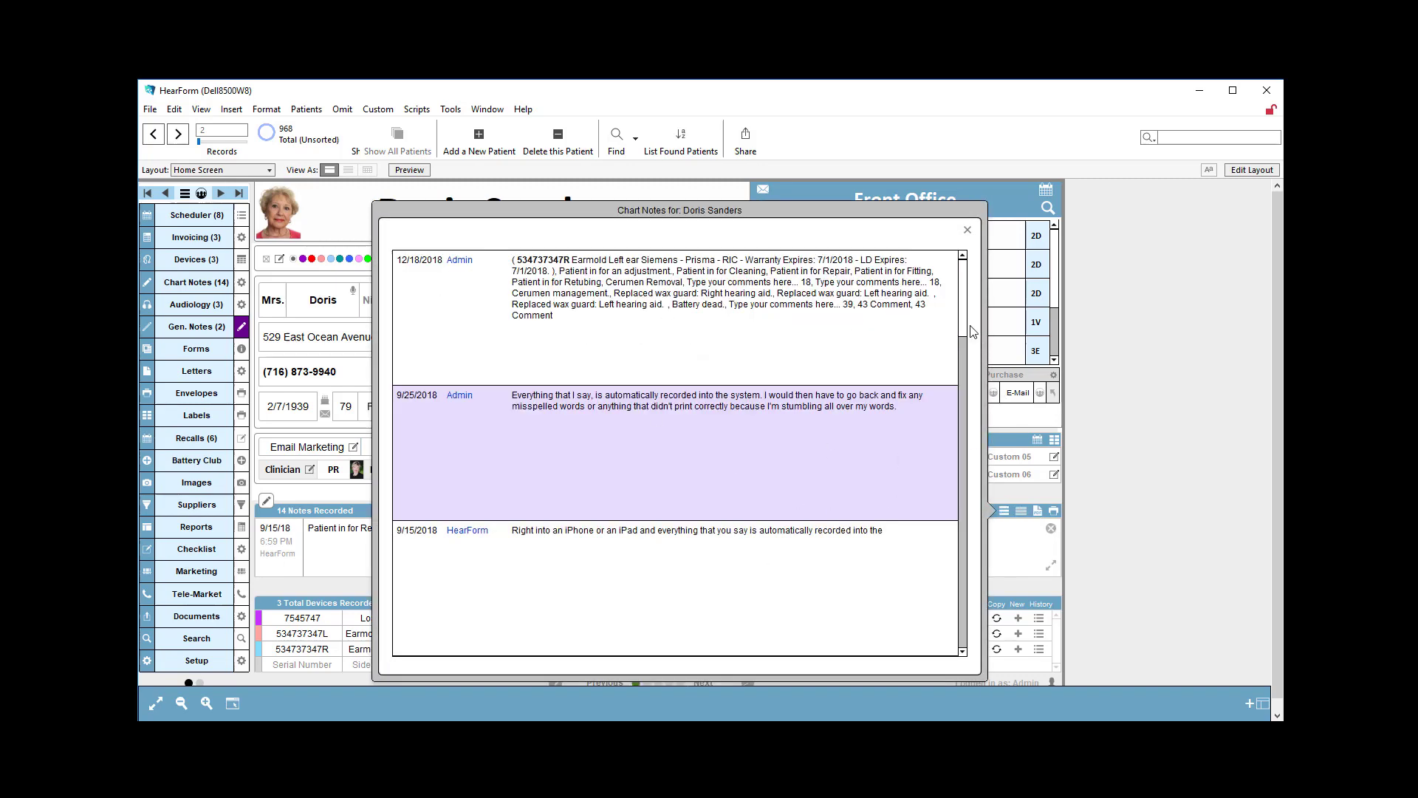
scroll(968, 332, down, 3)
scroll(970, 329, up, 3)
click(967, 229)
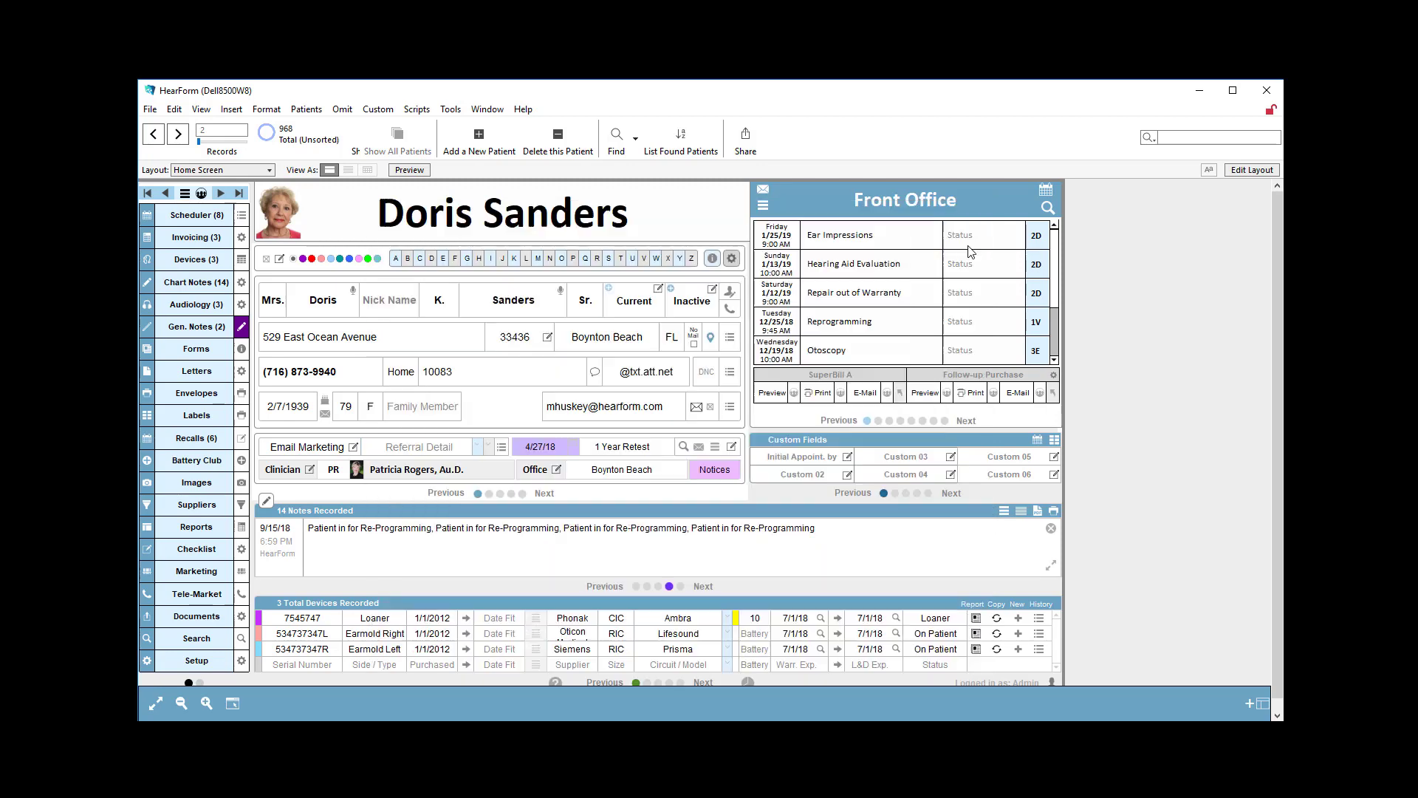
click(1021, 511)
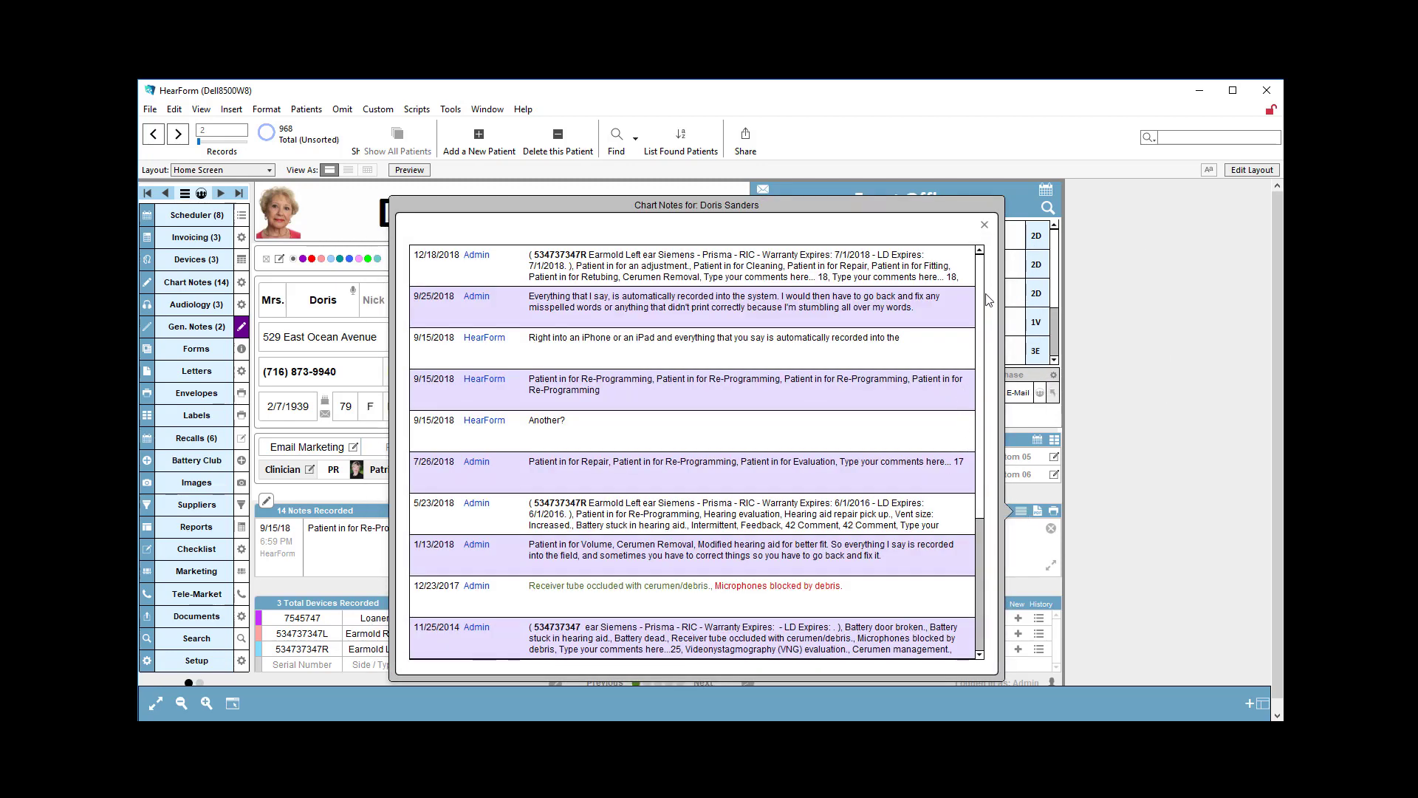
scroll(982, 284, down, 3)
scroll(982, 274, up, 3)
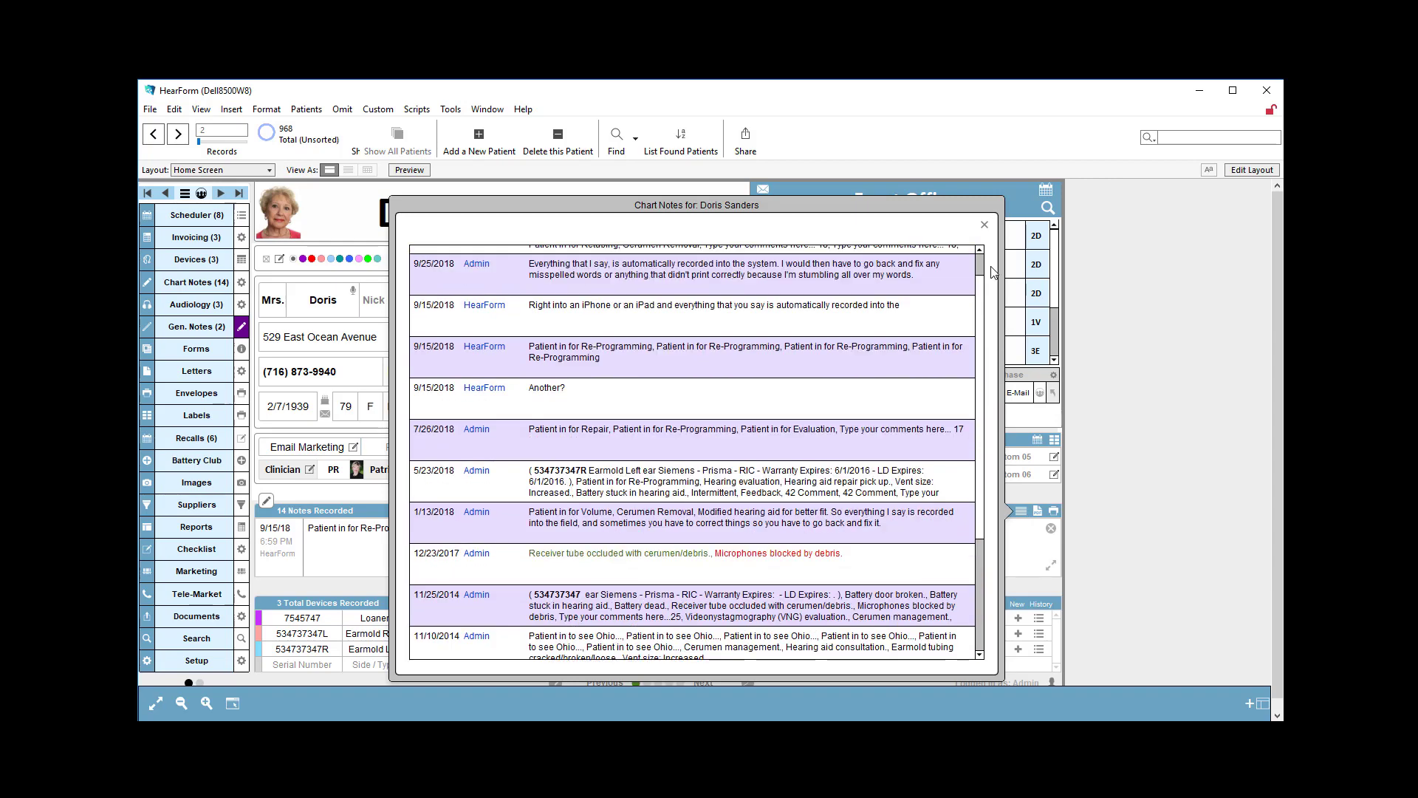
click(985, 226)
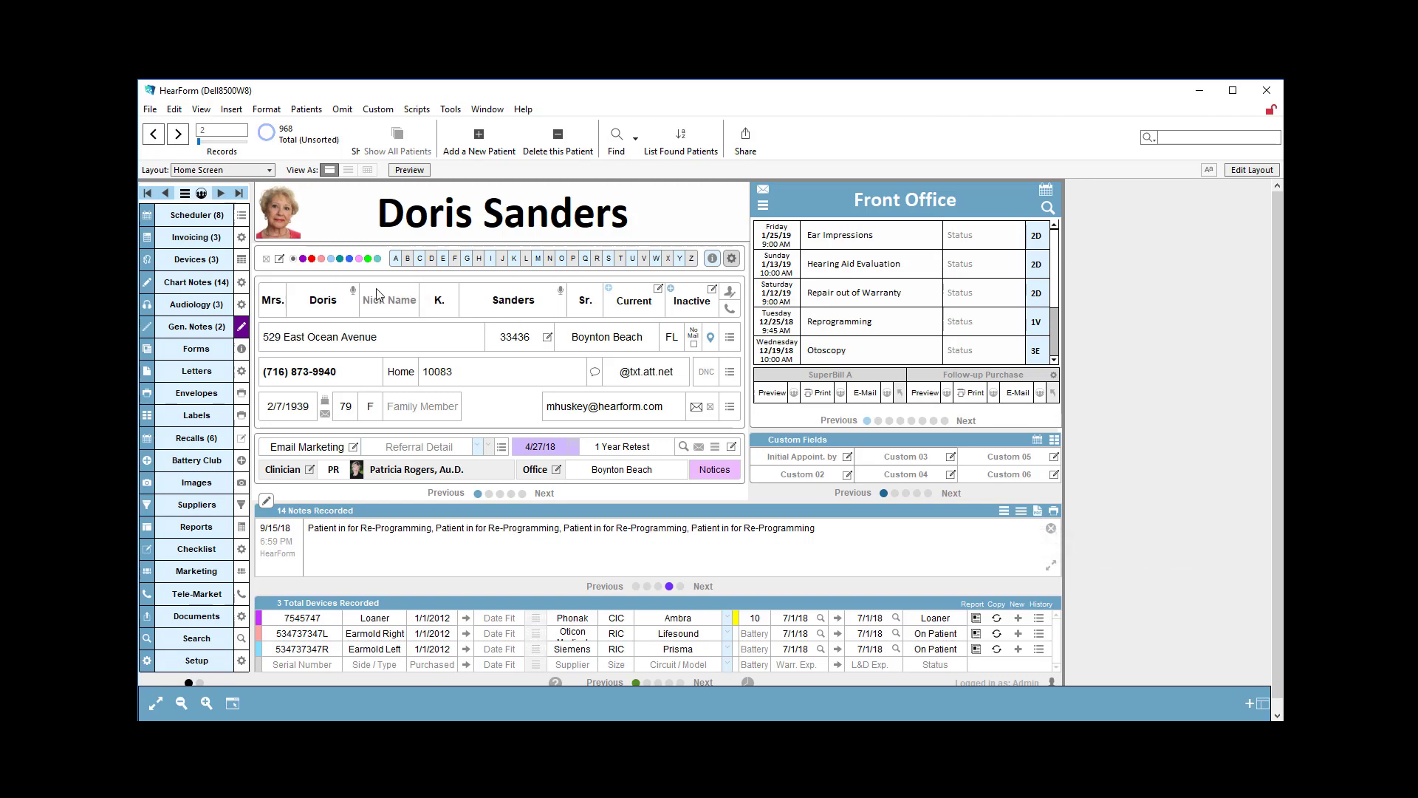
Go to the Reports module and show its Tables page listing Notes (Chart)
click(210, 528)
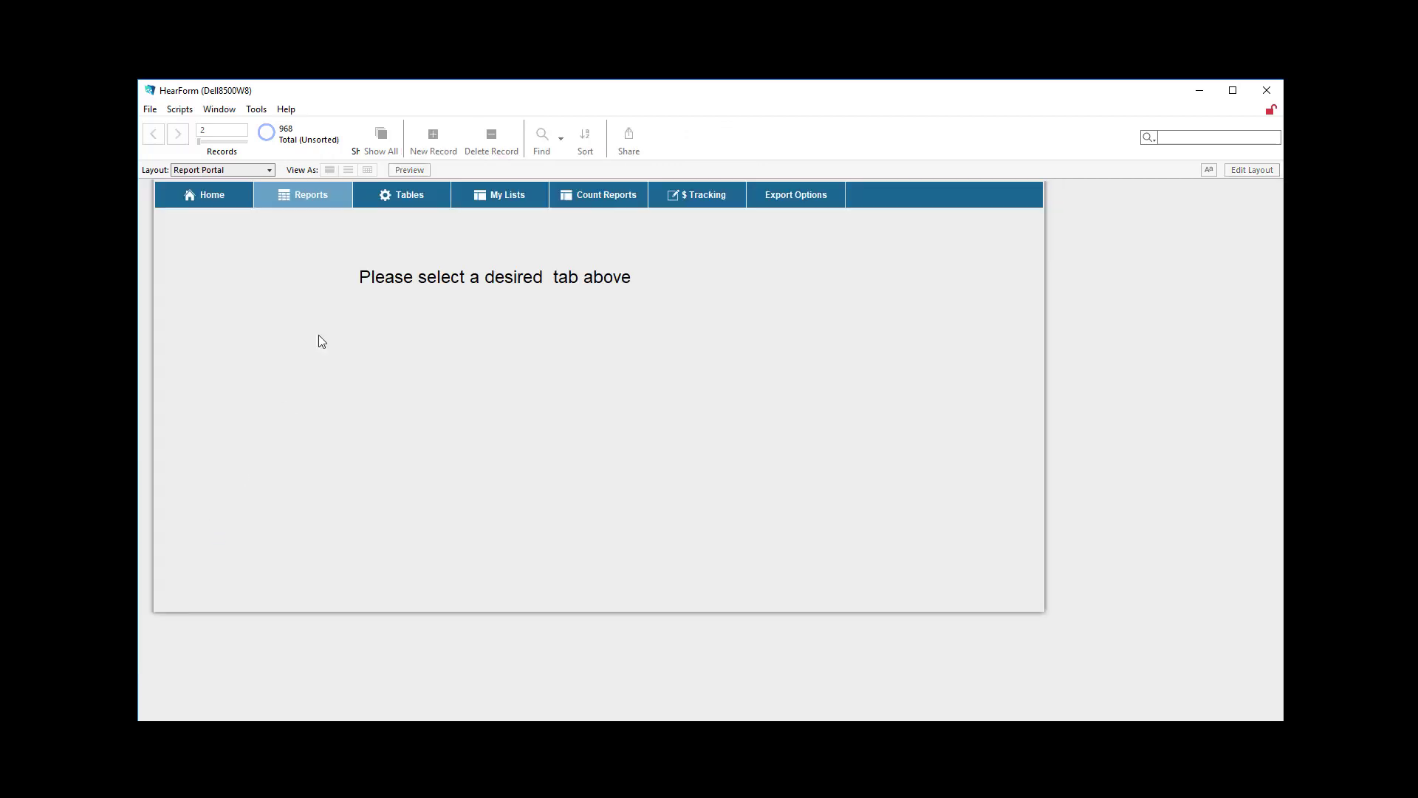
click(405, 195)
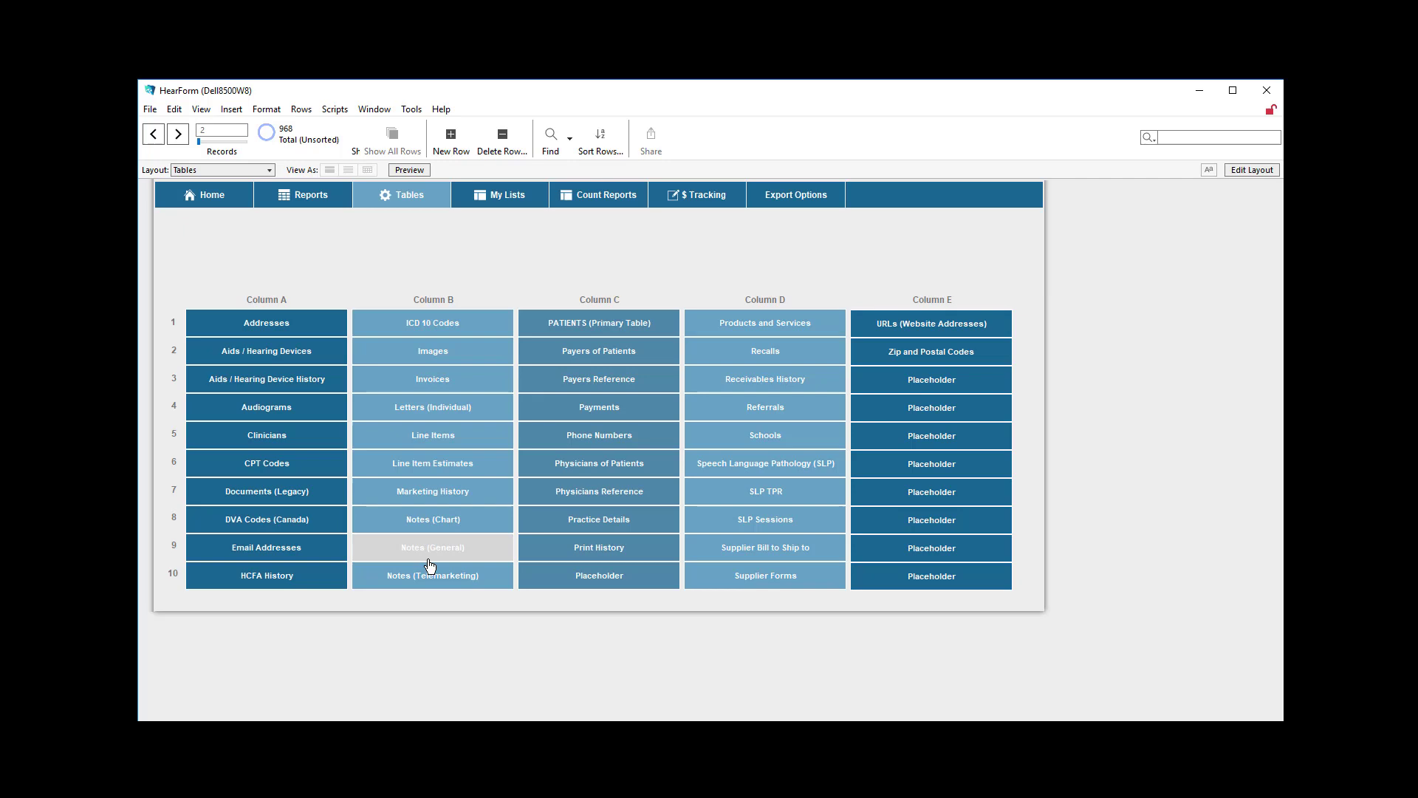
Open the Notes (Chart) table with today's notes and search patient names for a first name, finding no match
click(429, 521)
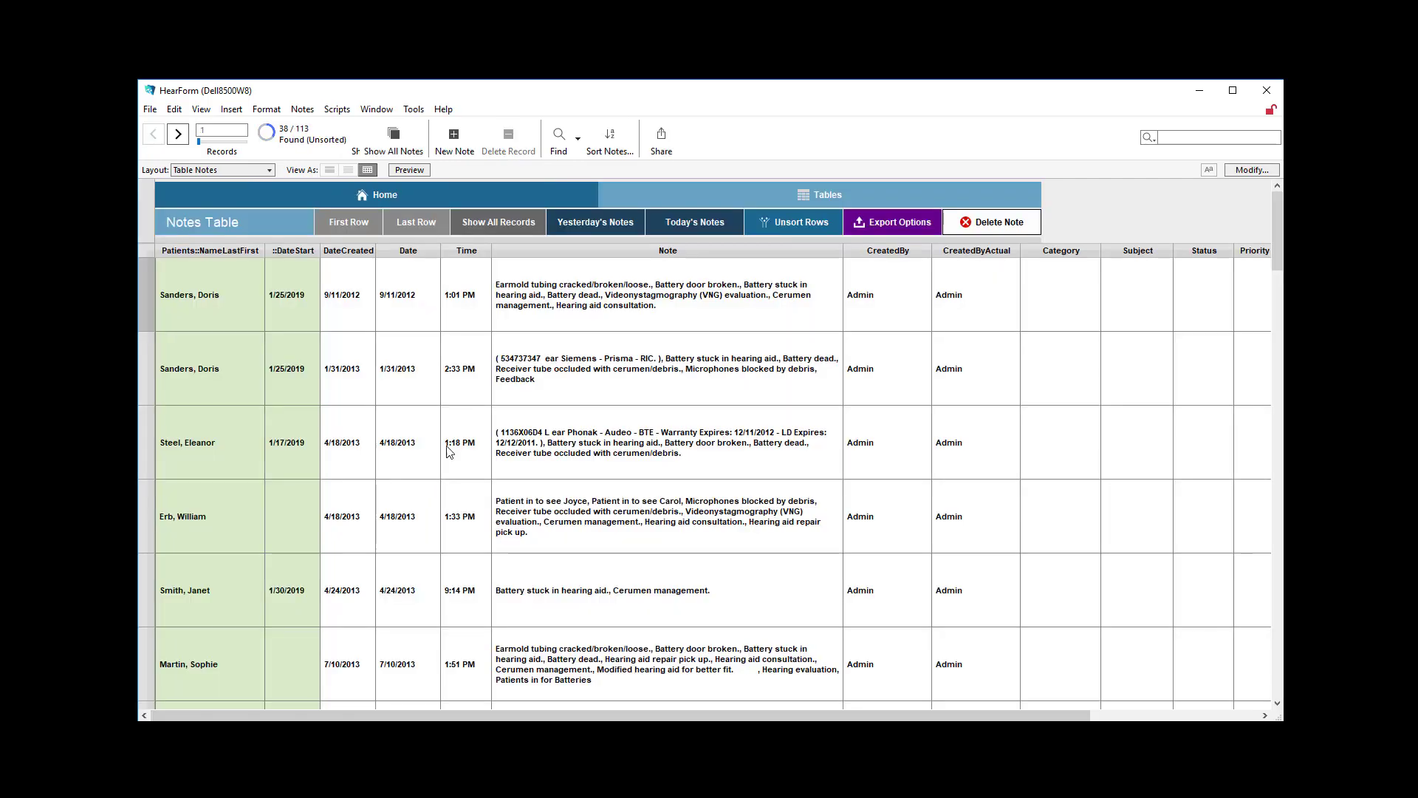
click(668, 225)
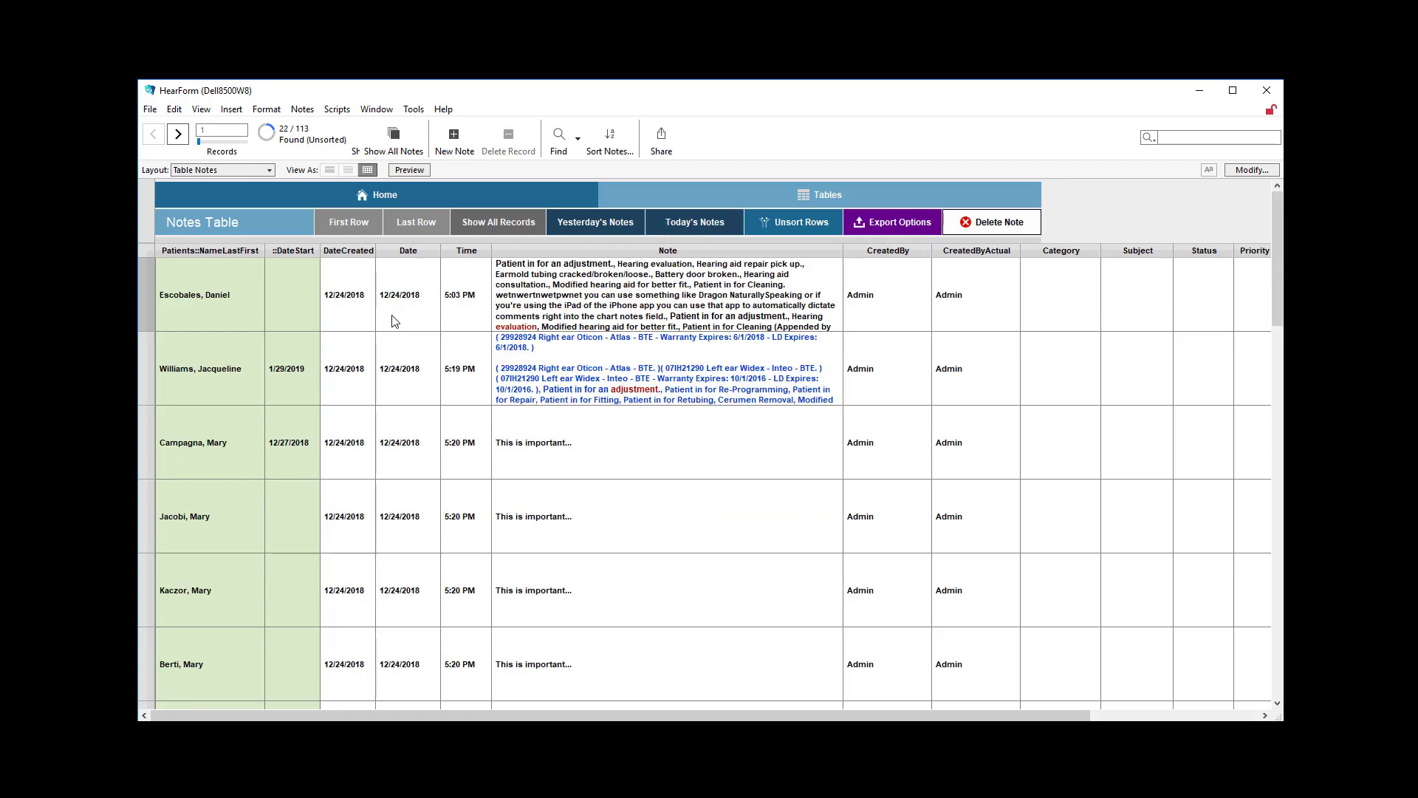
key(ctrl+f)
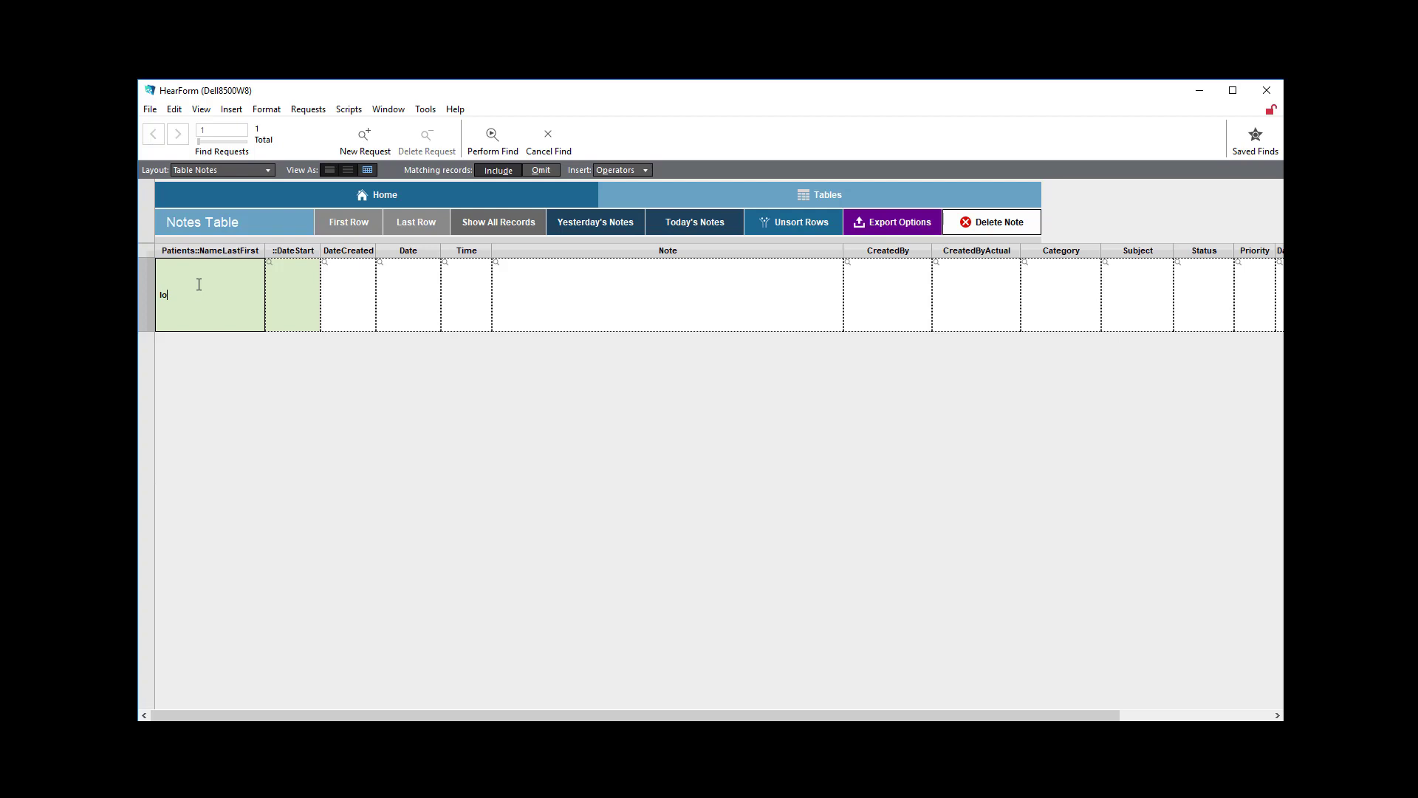
text(lois)
key(Return)
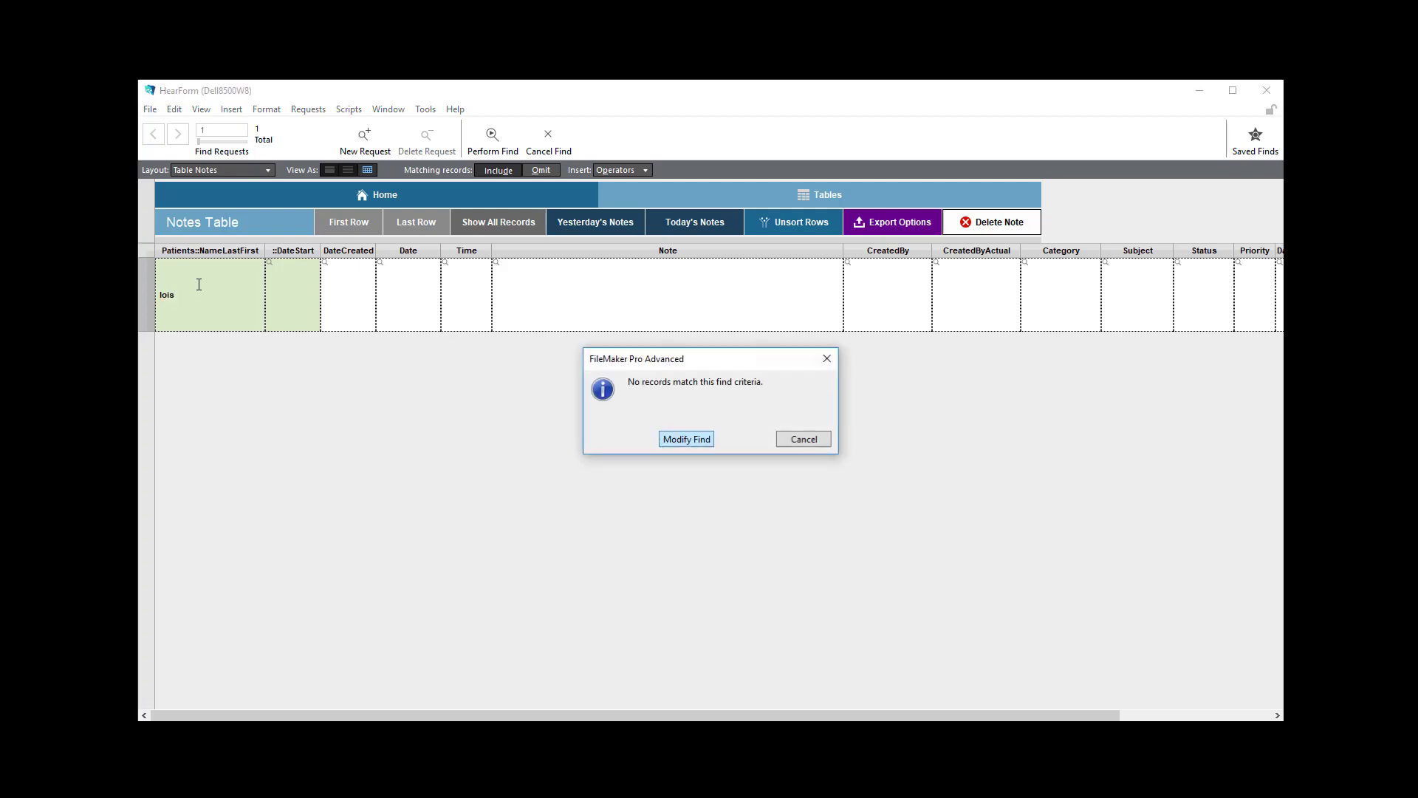
Modify the name search to another patient first name, finding 23 of 113 notes
click(709, 439)
text(mary)
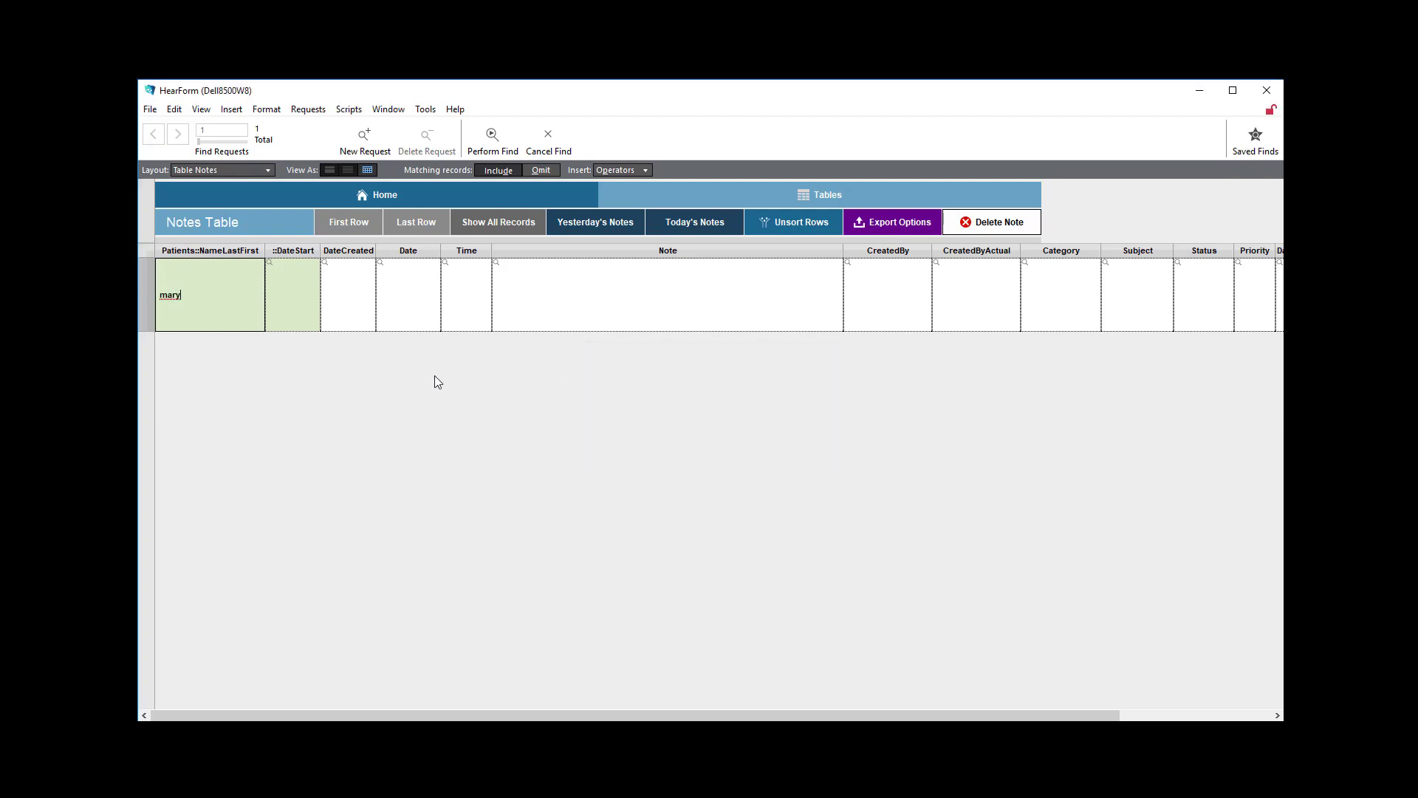
key(Return)
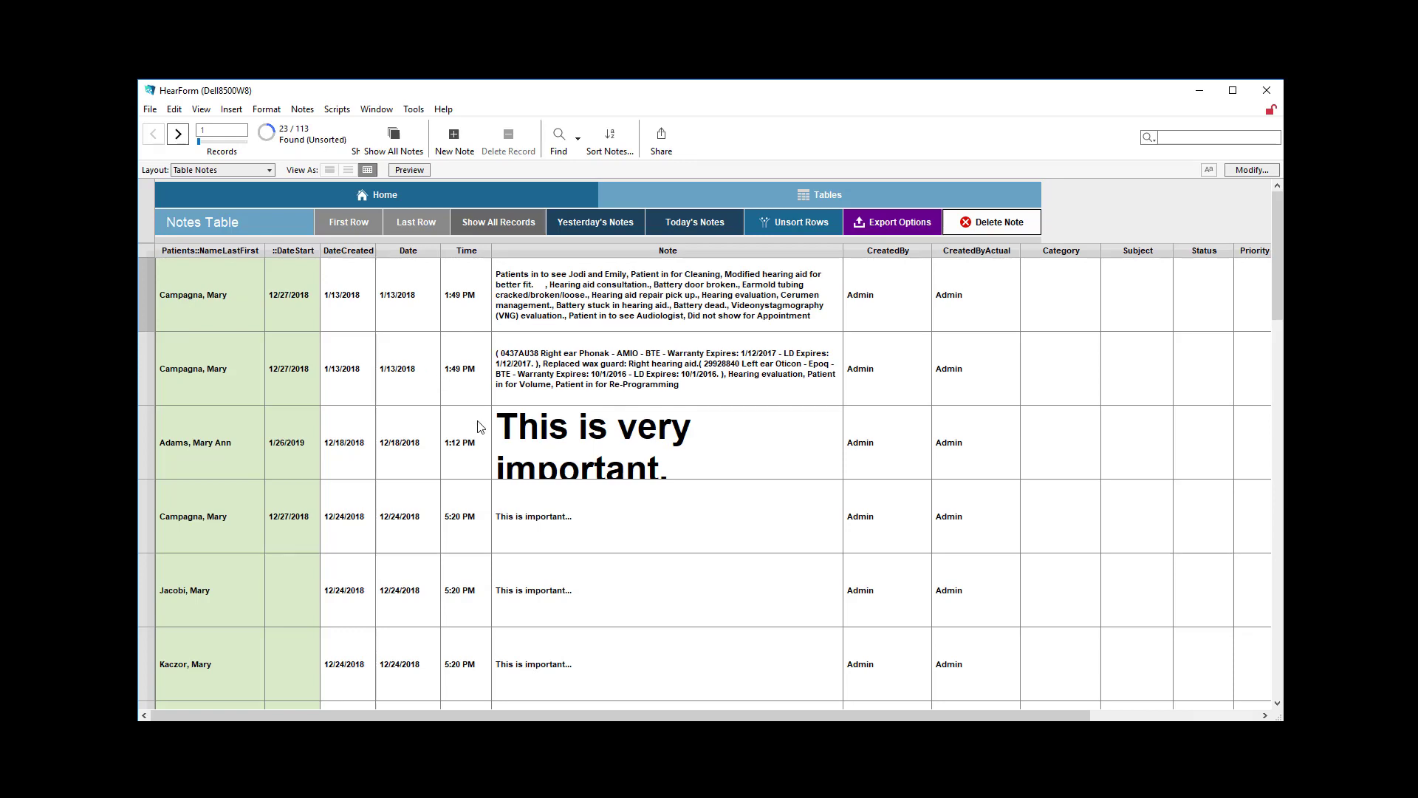
scroll(477, 425, down, 5)
scroll(472, 429, up, 5)
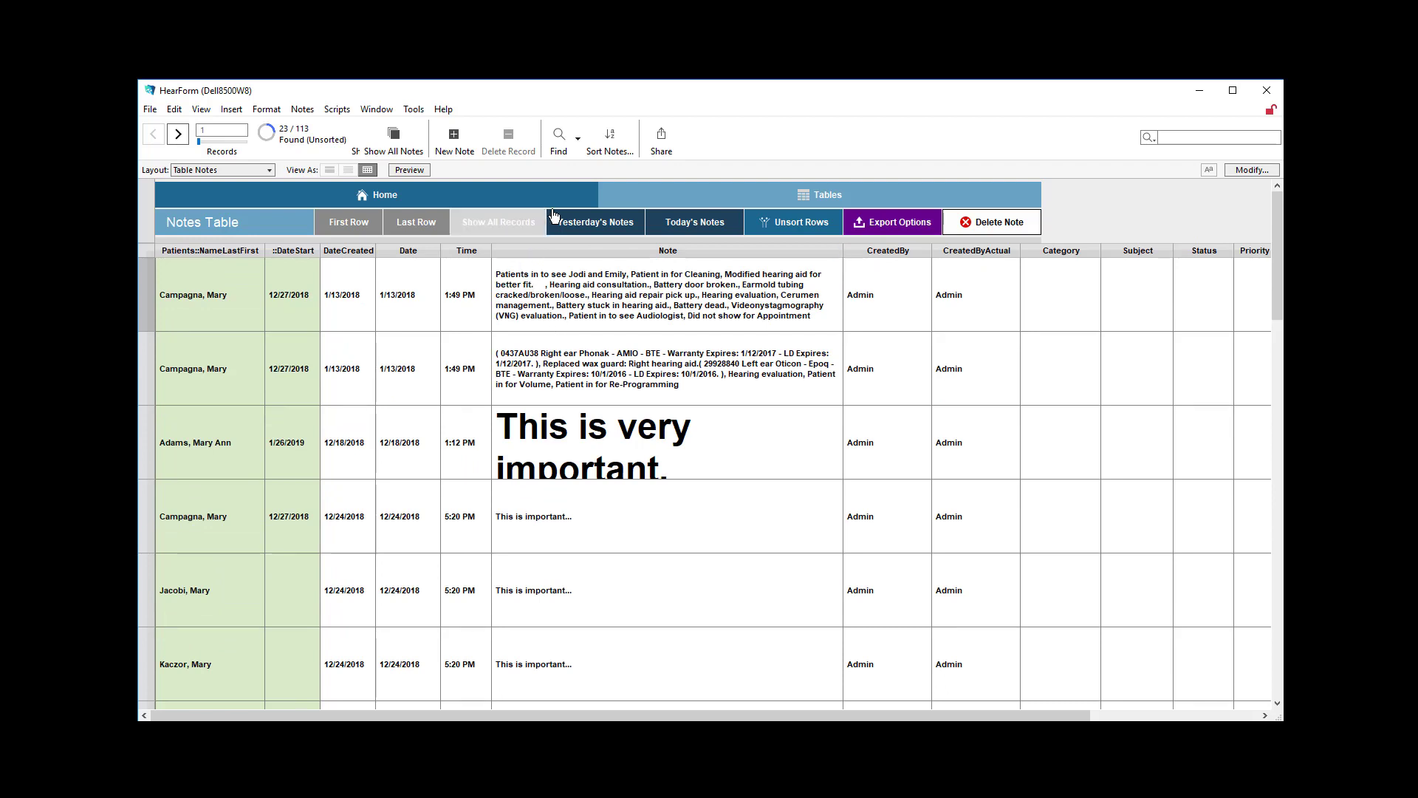
Find notes whose text contains 'cerume' (38 of 113) and select the 9/3/2014 note
click(559, 141)
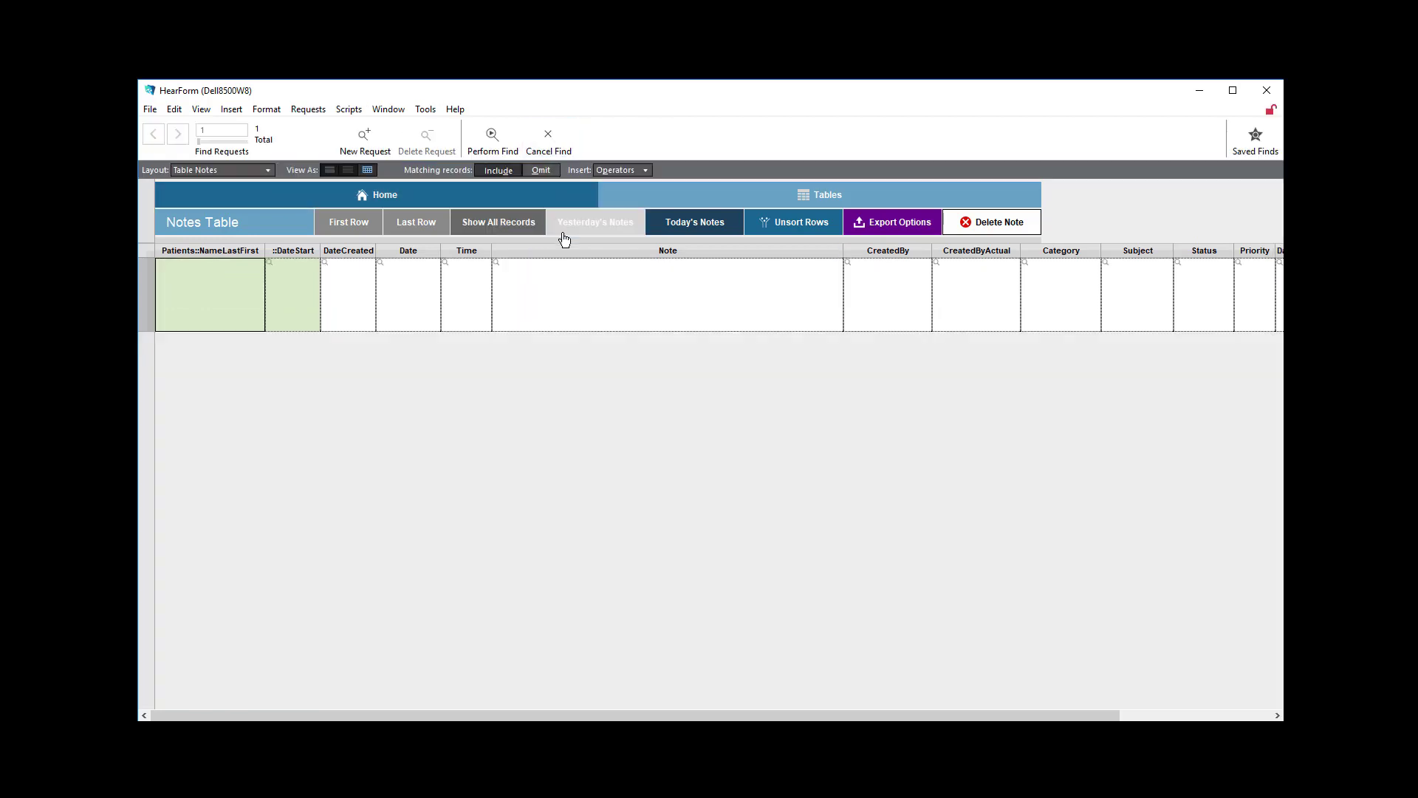
click(550, 295)
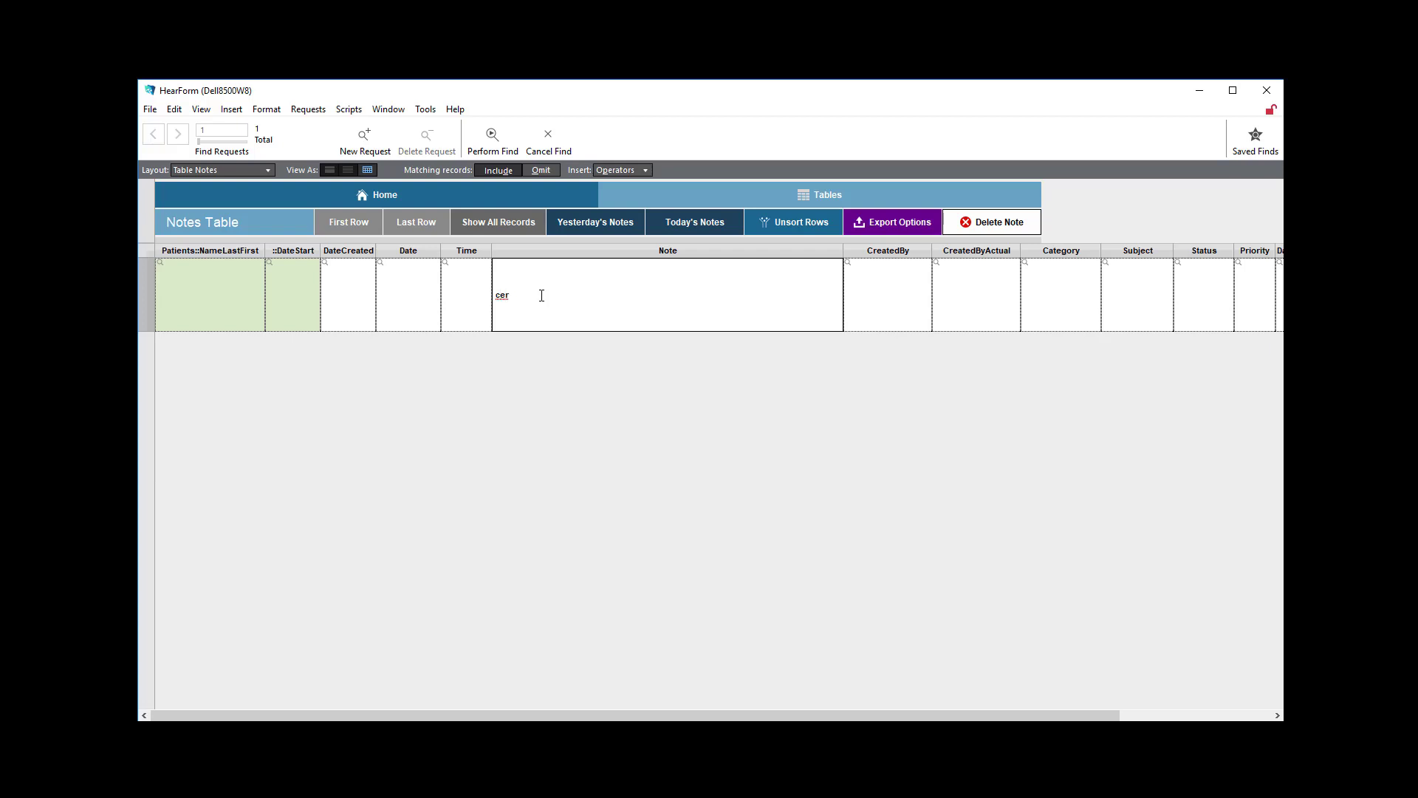
text(cerume)
key(Return)
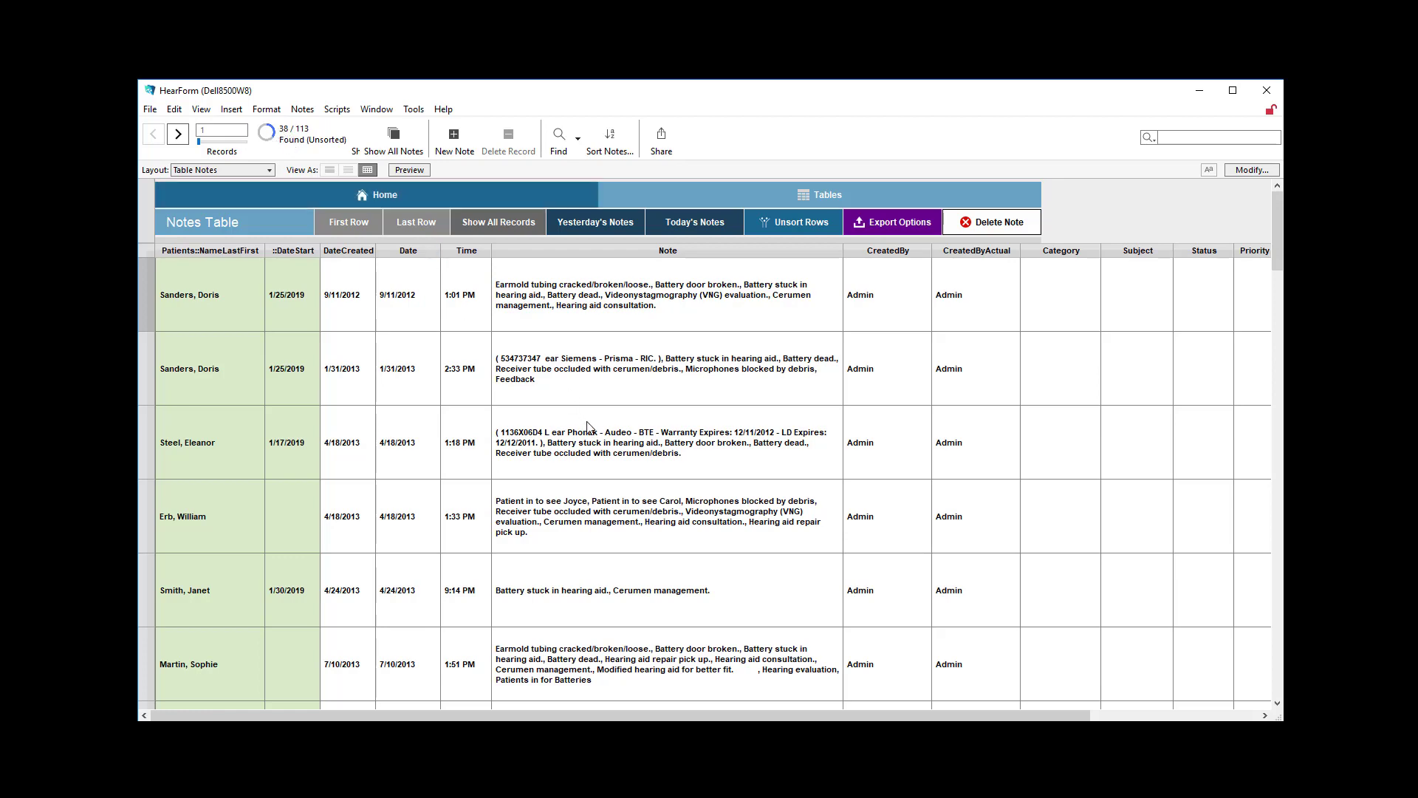
scroll(591, 451, down, 6)
click(592, 480)
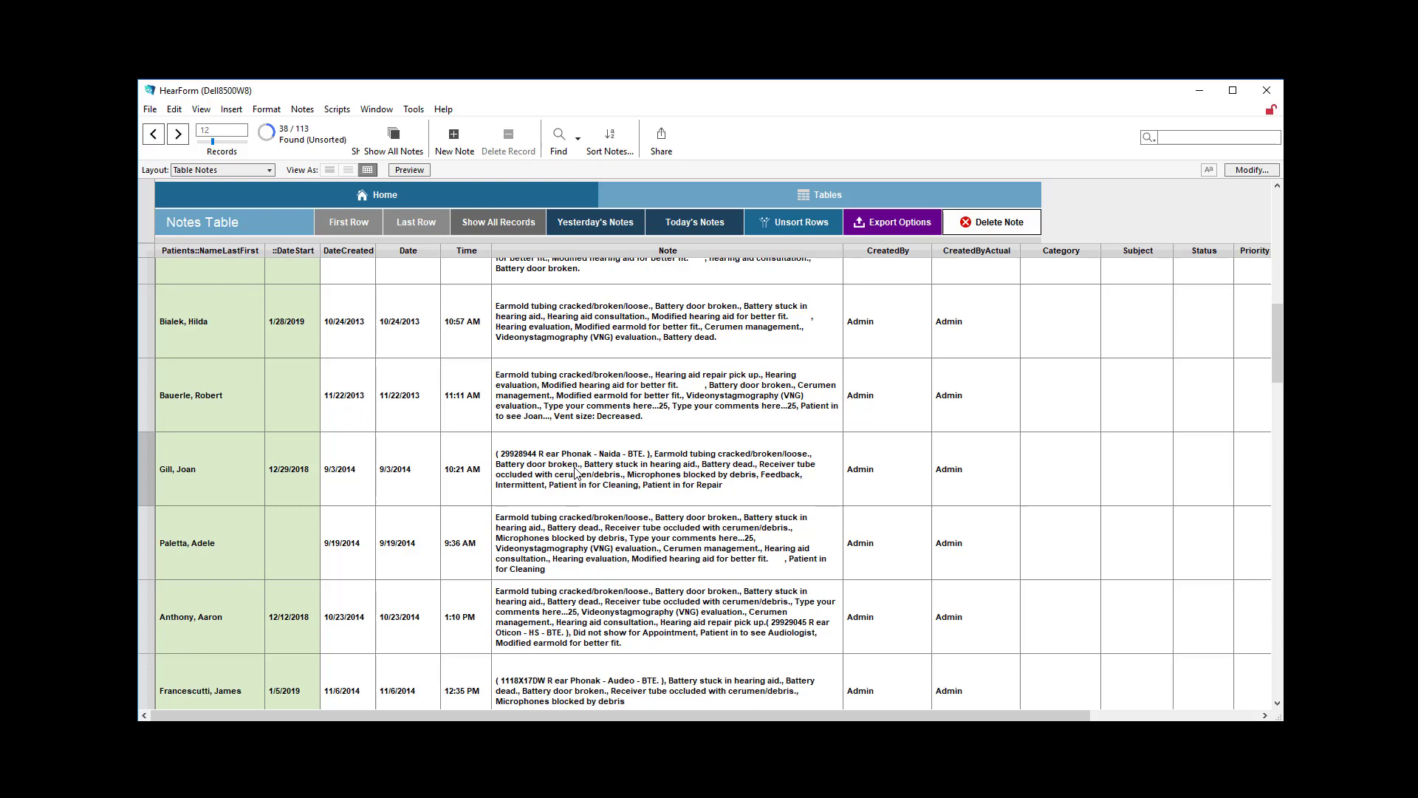
Search the note text for 'hear', finding 49 of 113 notes
click(558, 141)
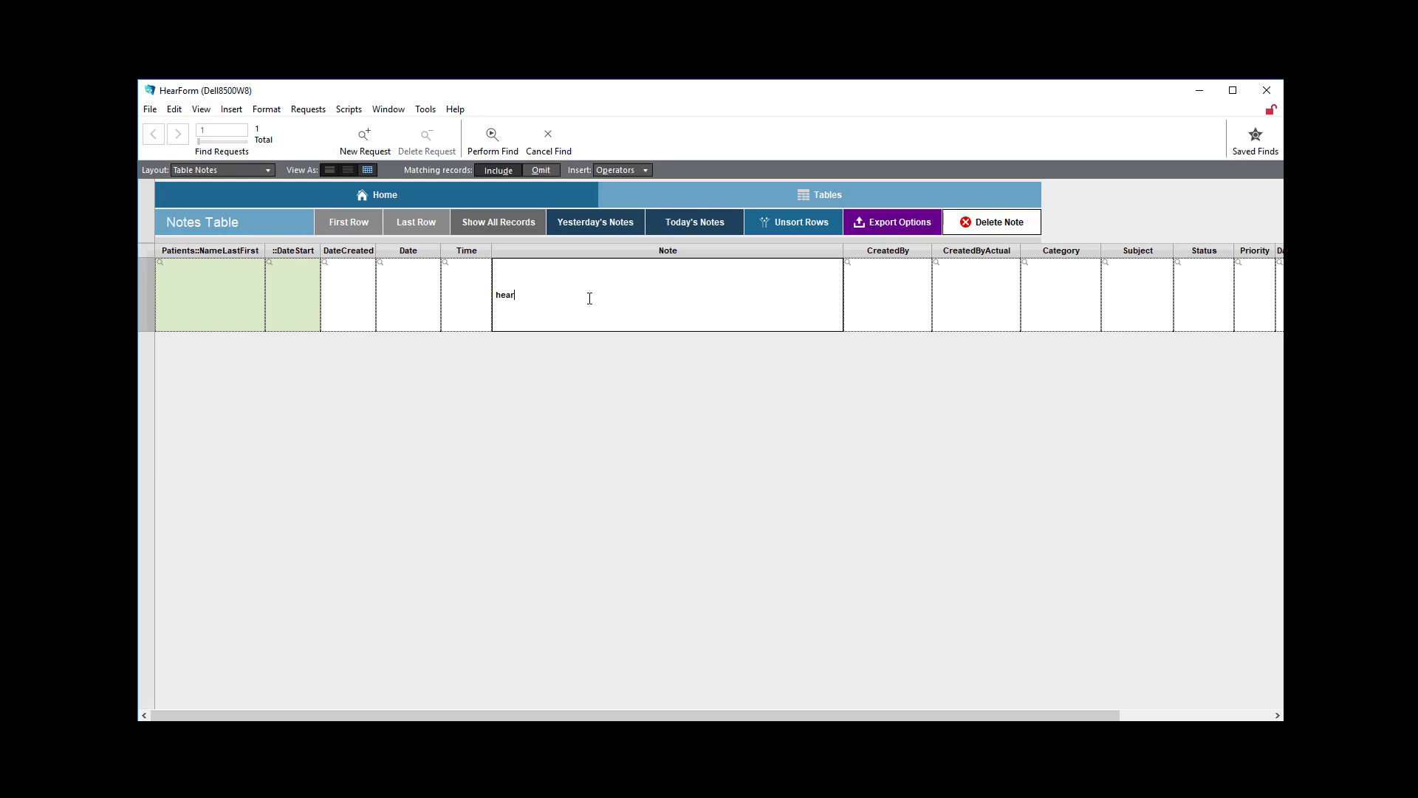
key(Return)
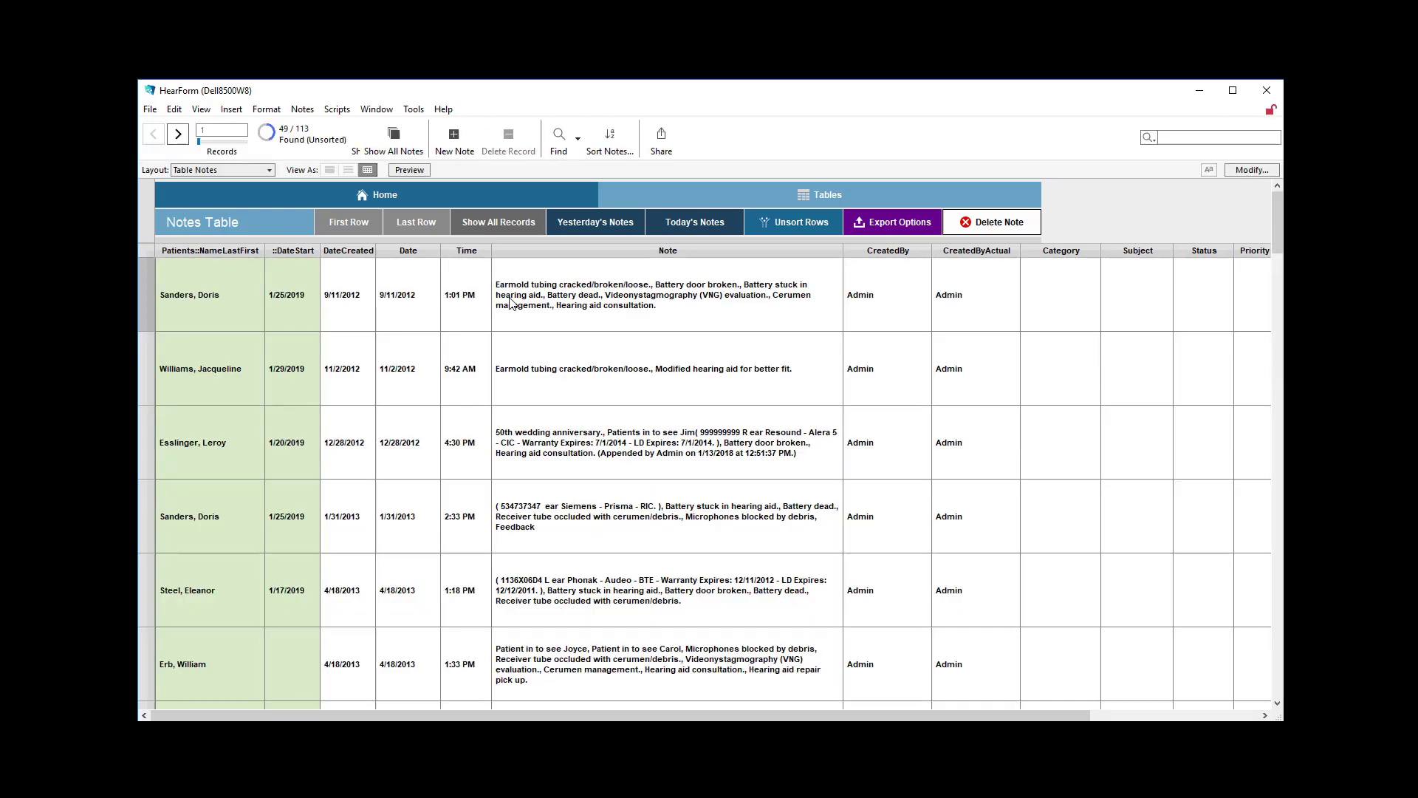
scroll(640, 427, down, 5)
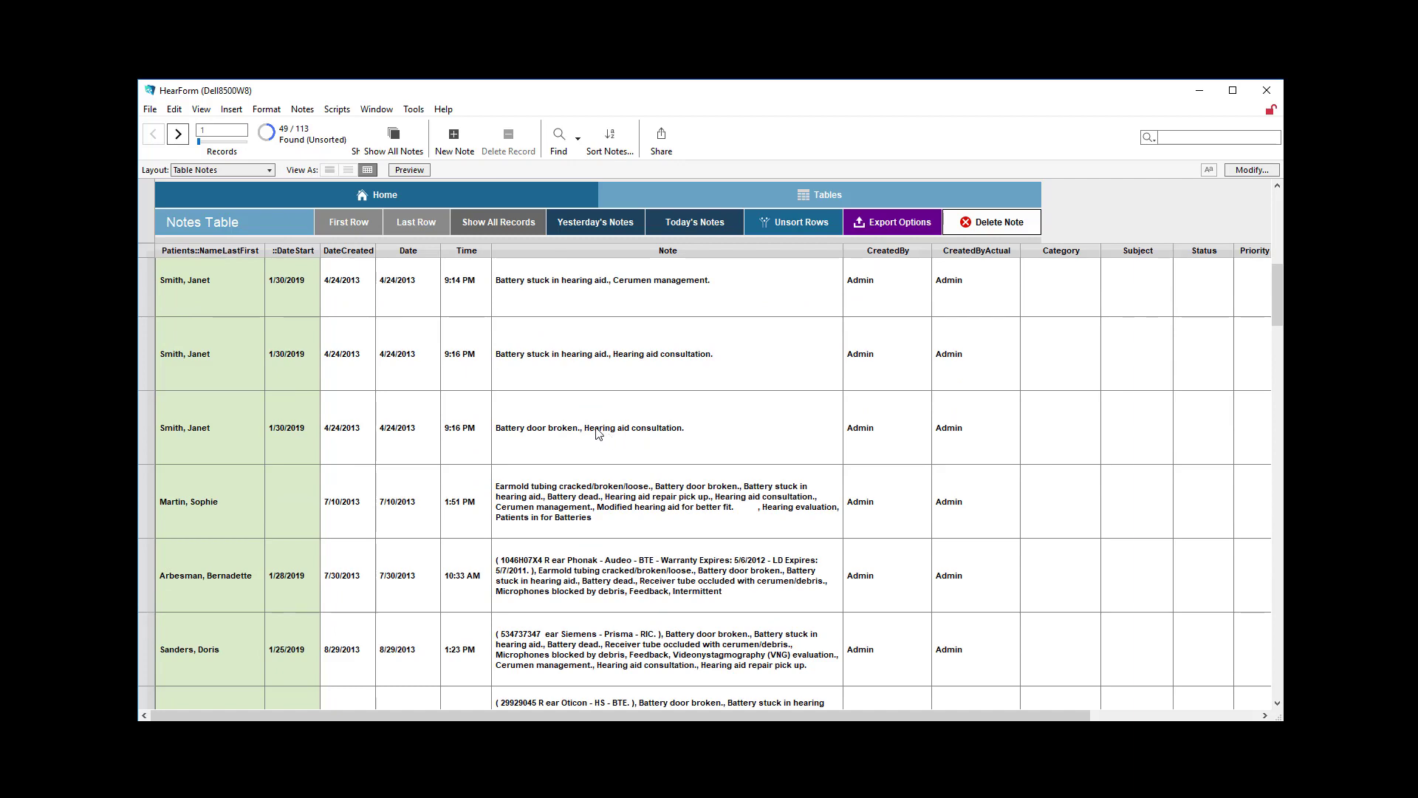
scroll(647, 446, up, 5)
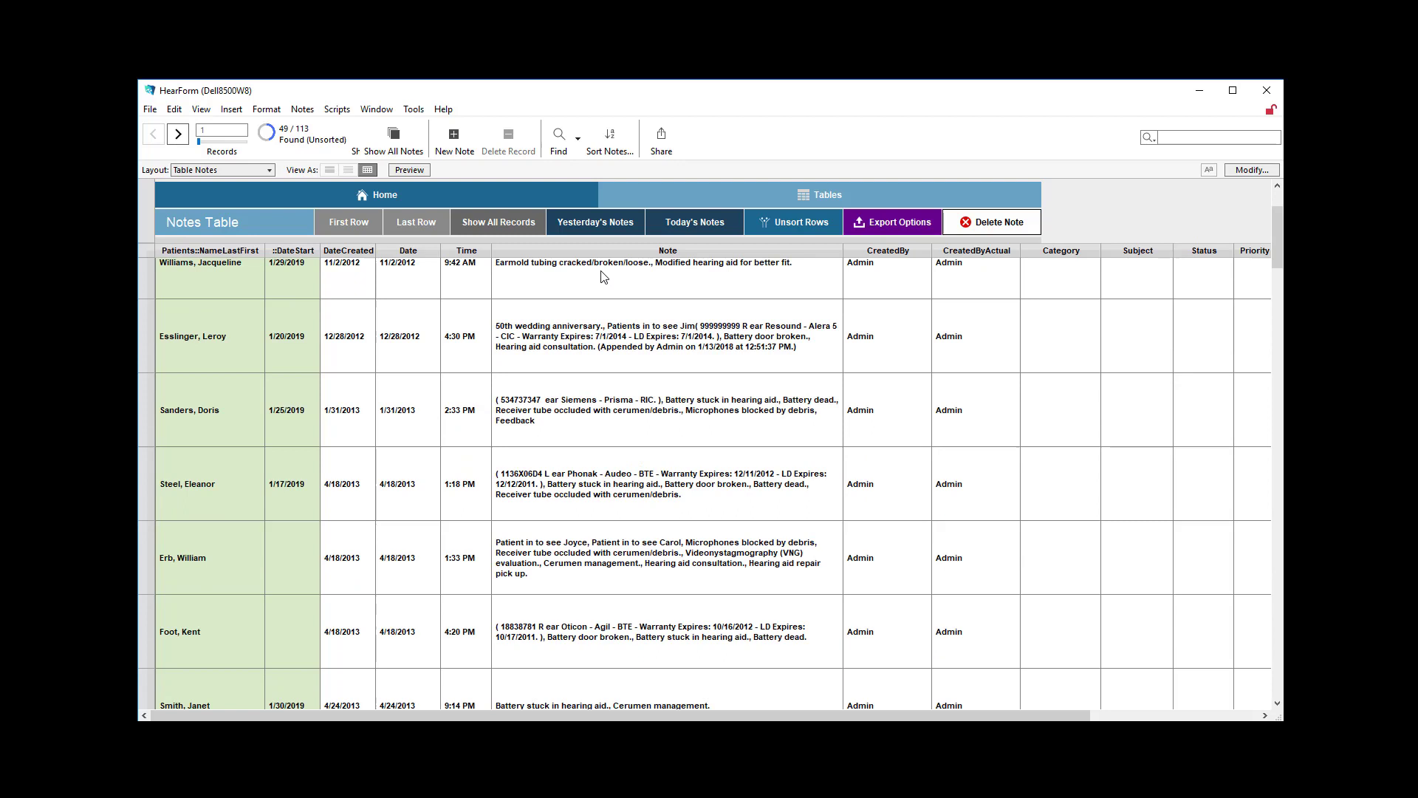
Find notes containing 'hear' with DateCreated 2018, narrowing to 14 of 113
click(559, 138)
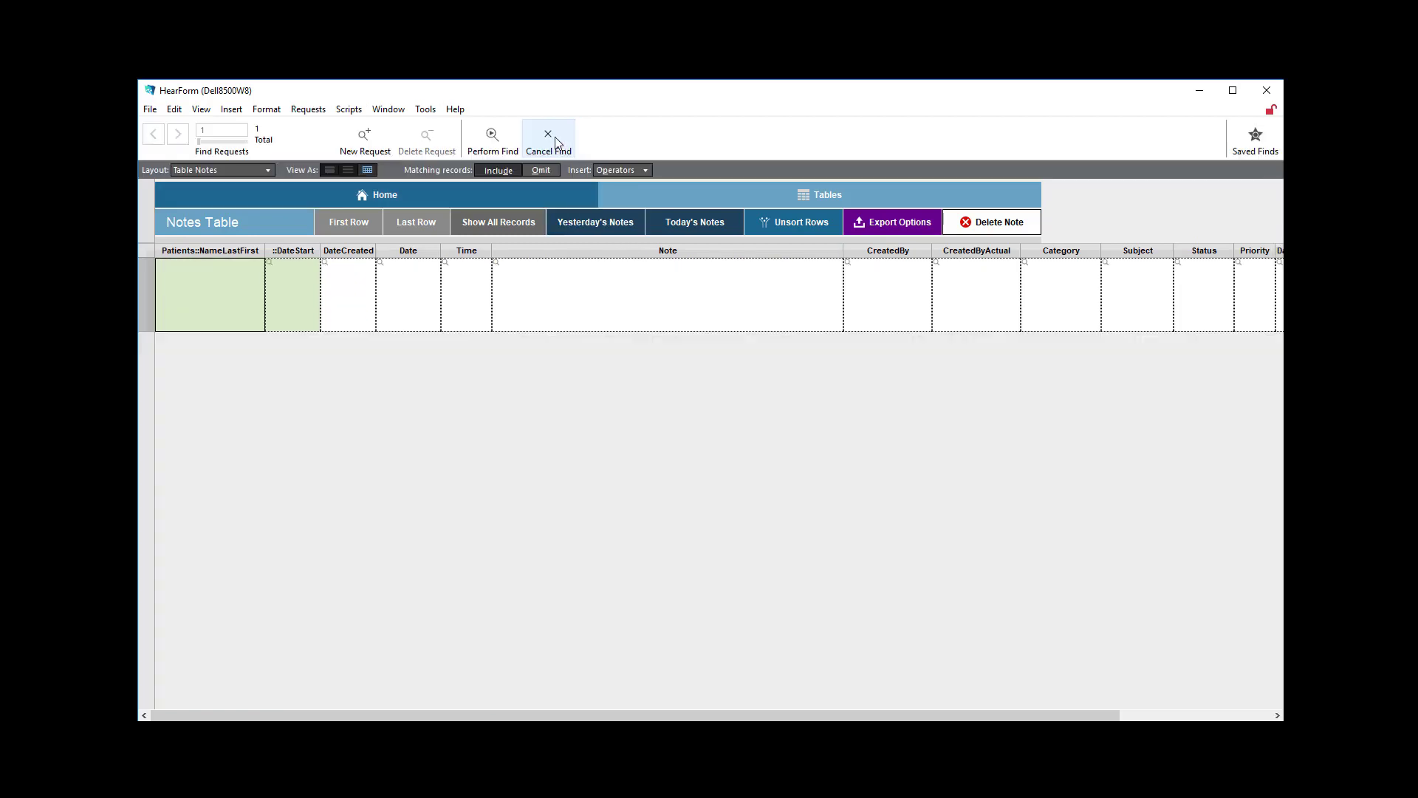
click(547, 303)
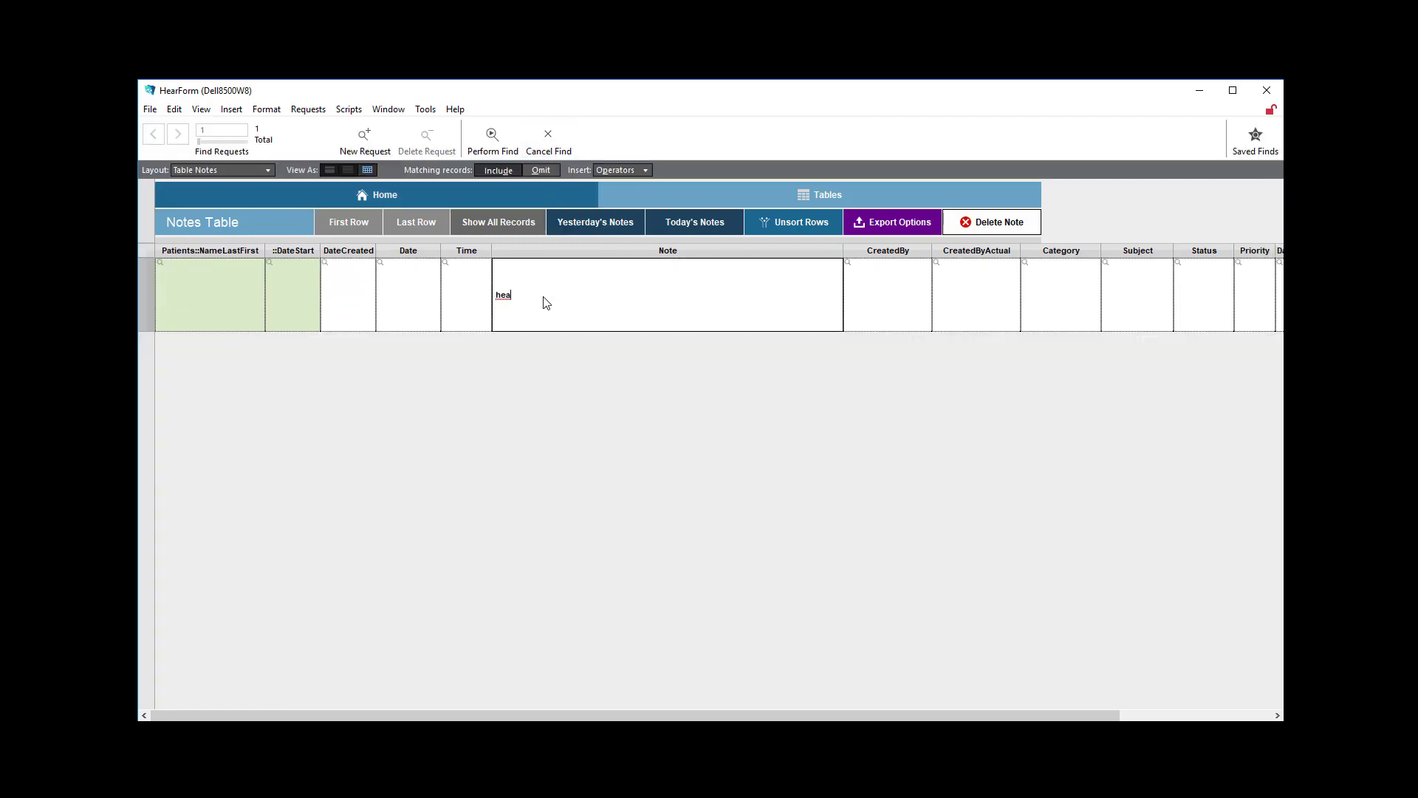
click(353, 296)
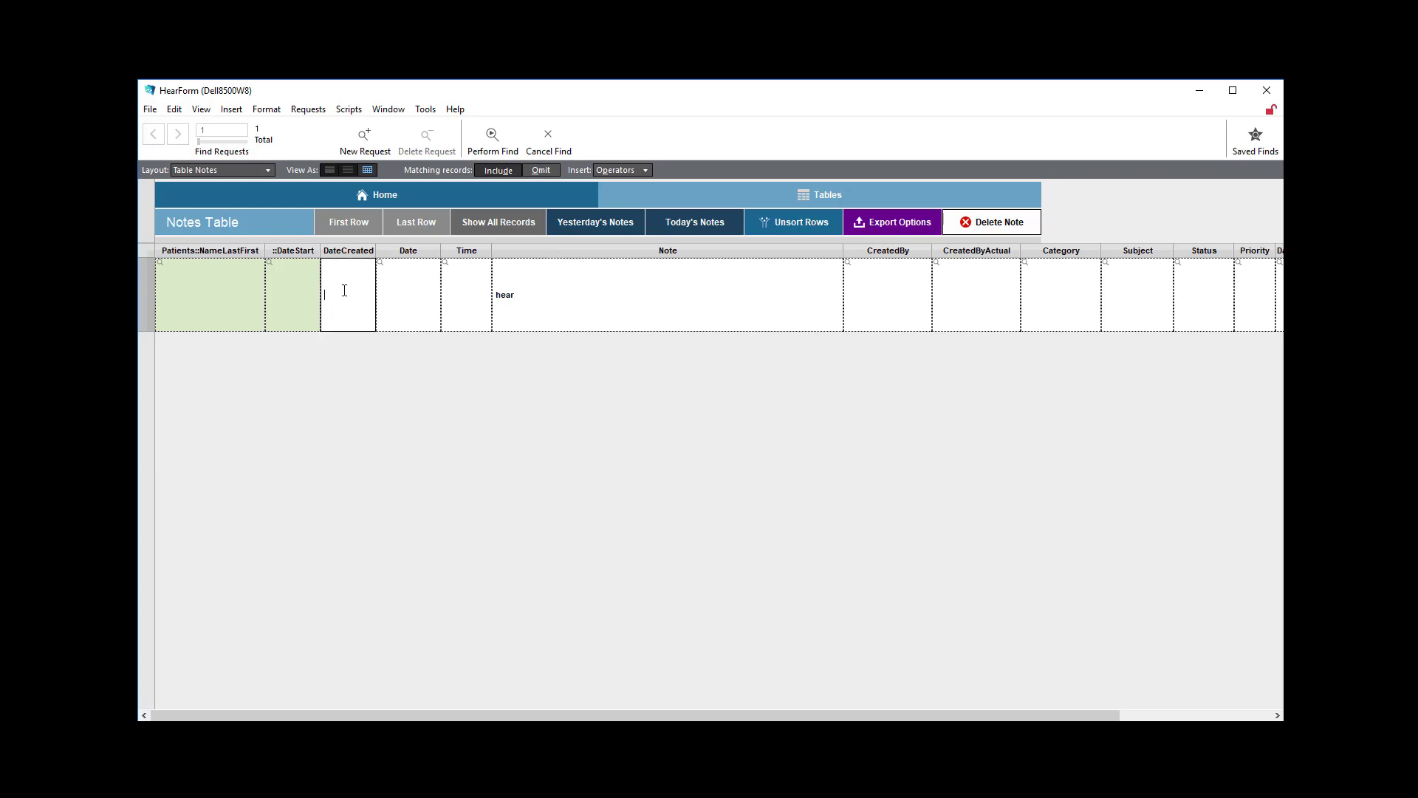
key(Return)
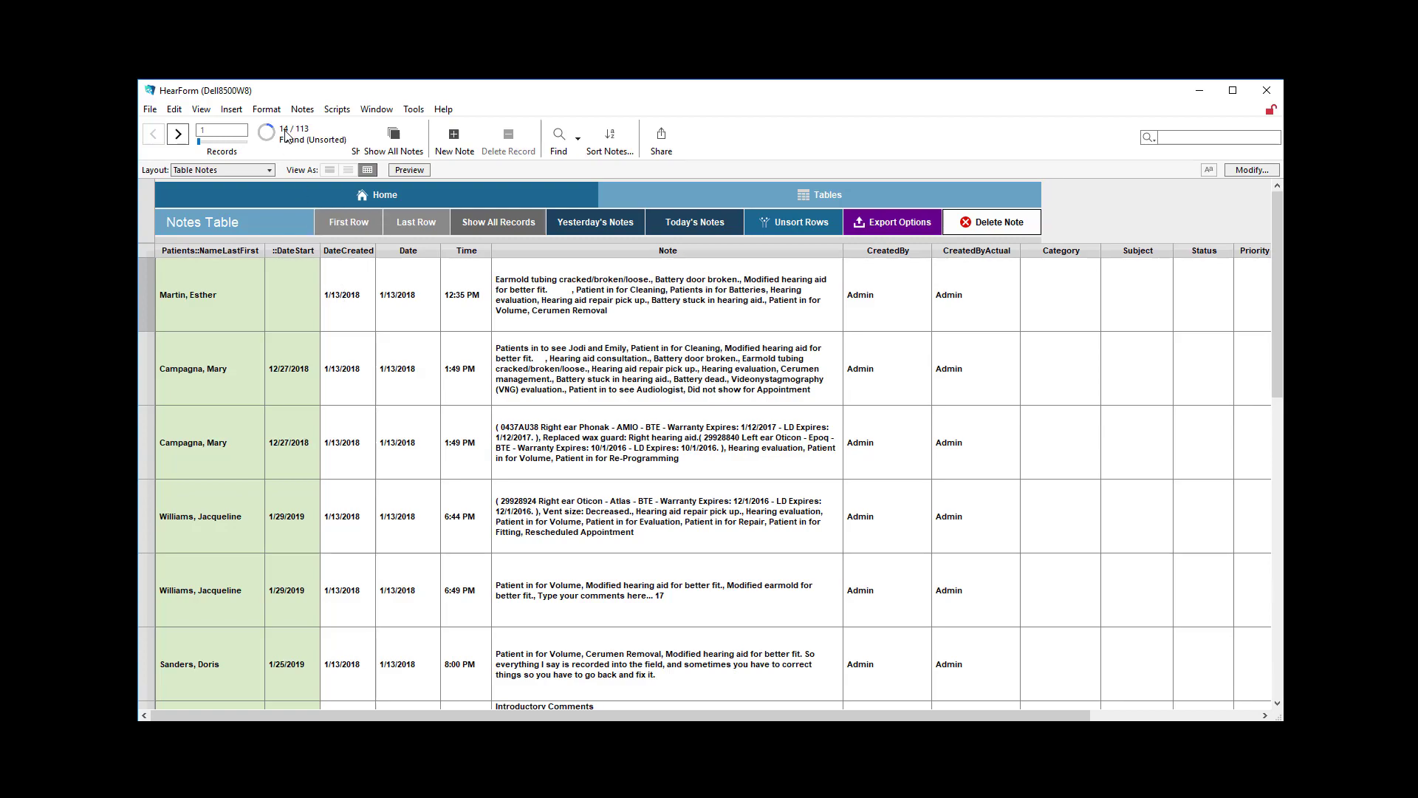
scroll(637, 353, down, 5)
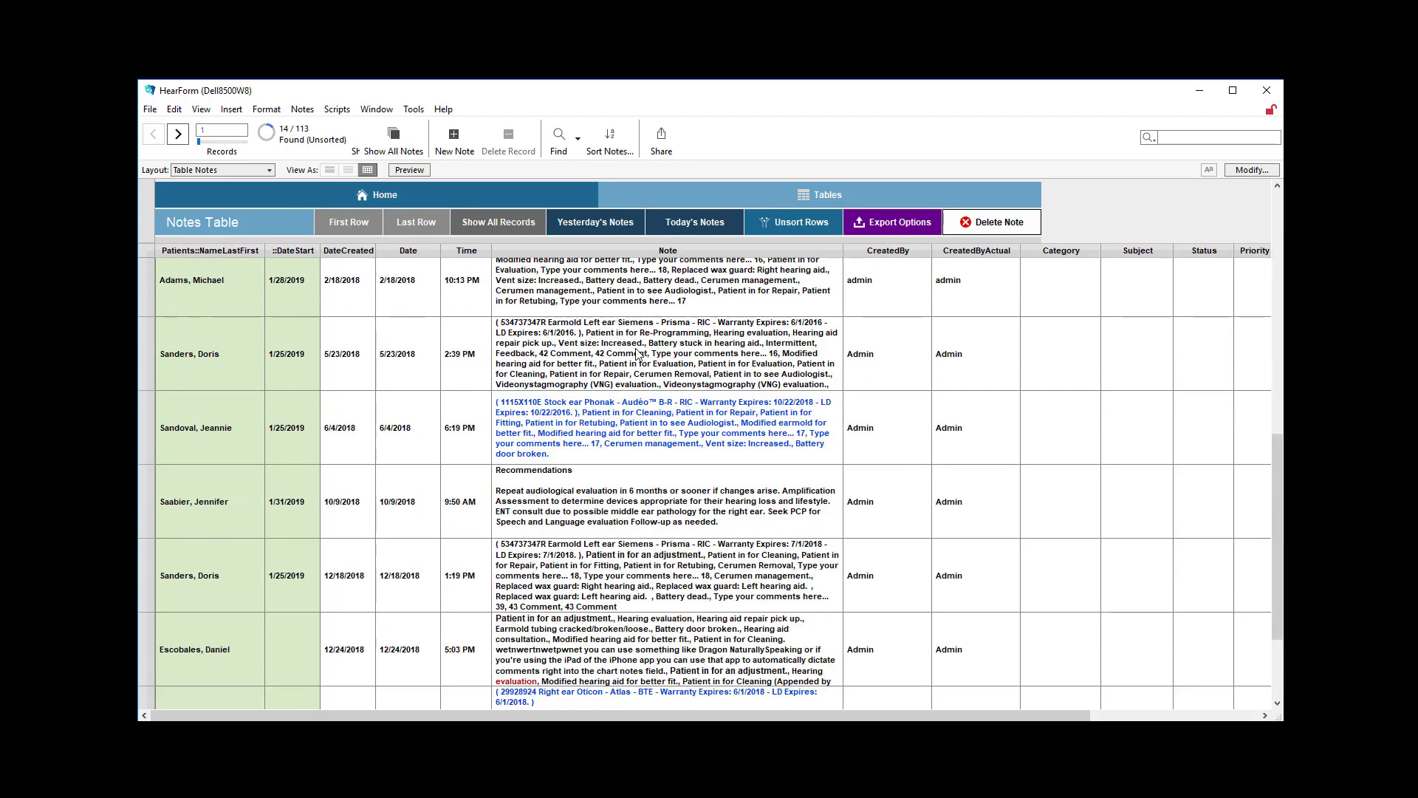
scroll(457, 399, up, 5)
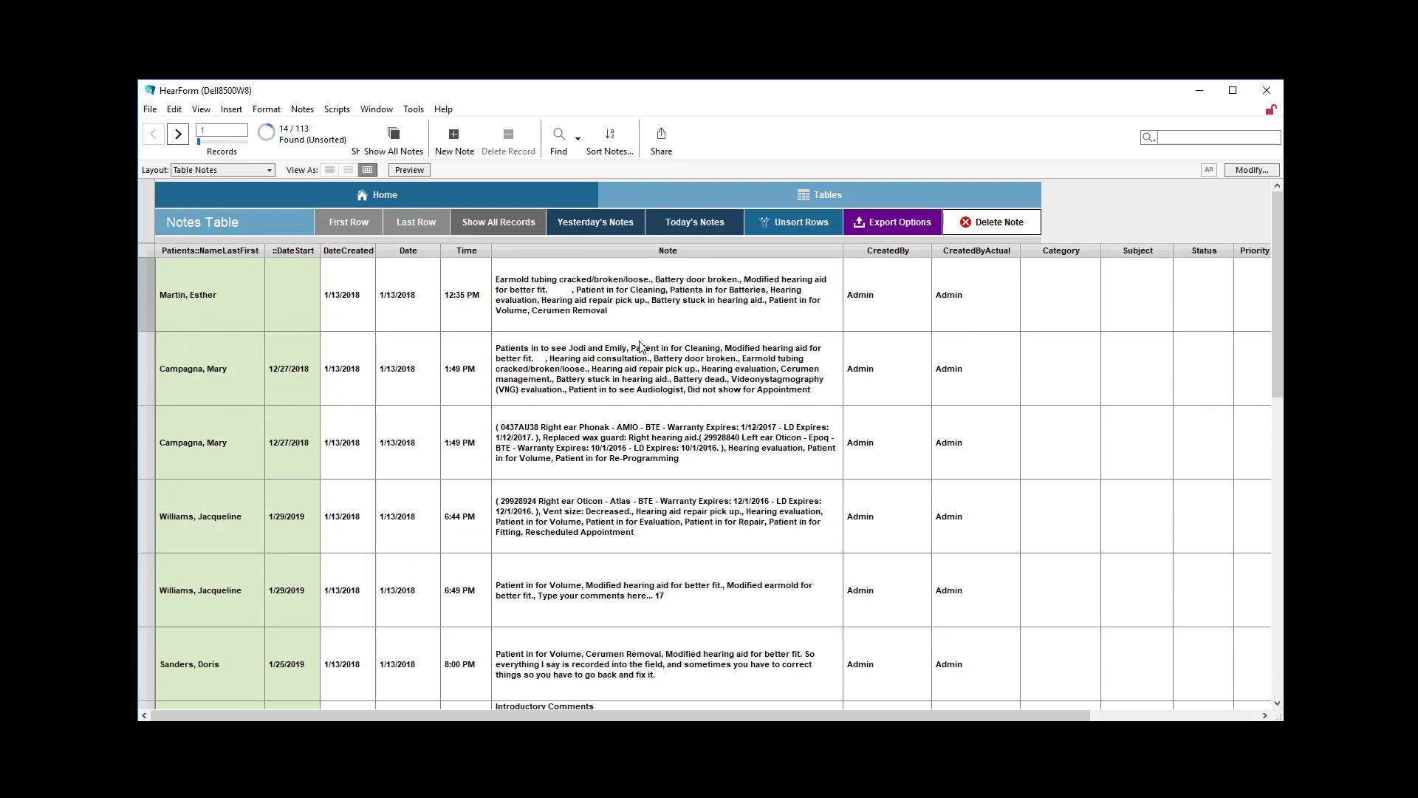
click(866, 296)
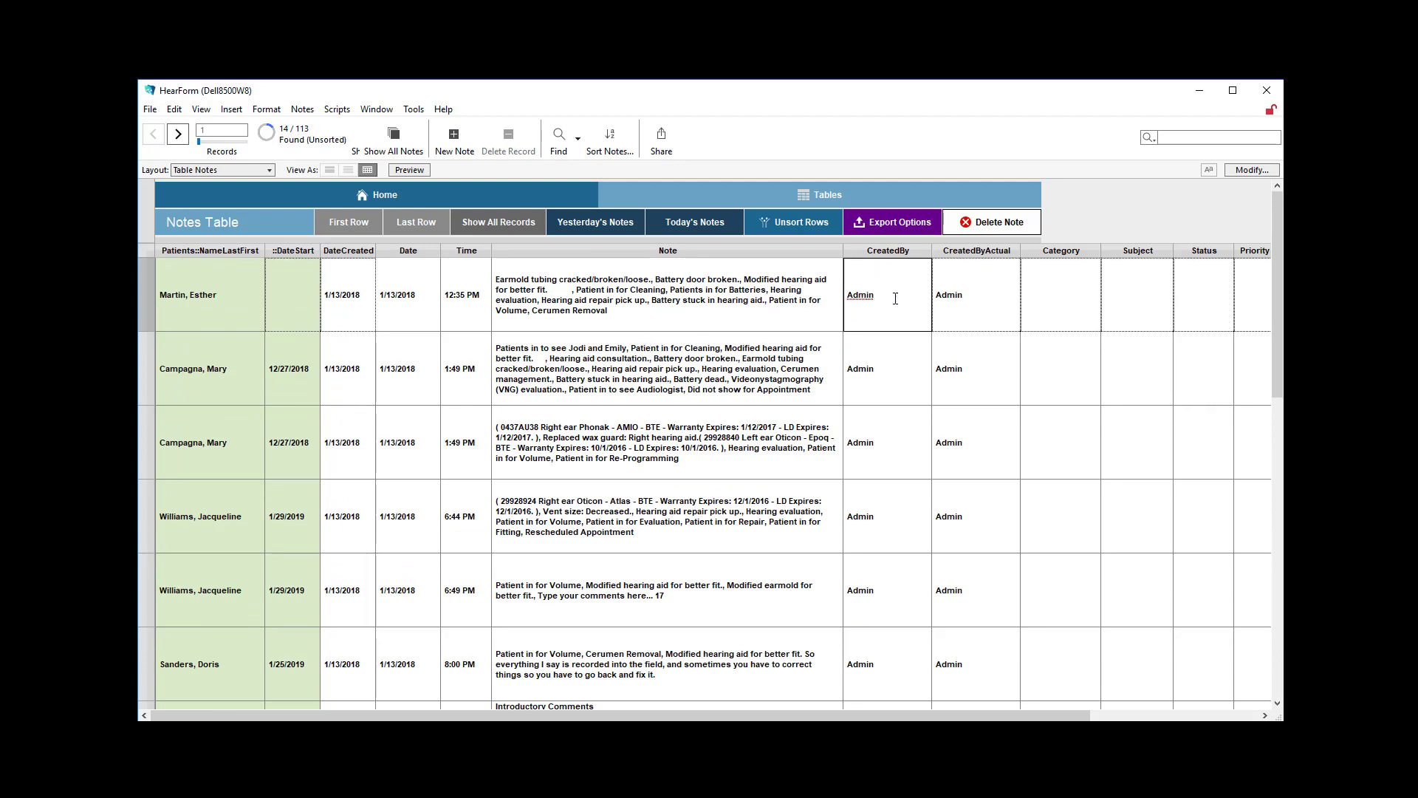
click(1059, 308)
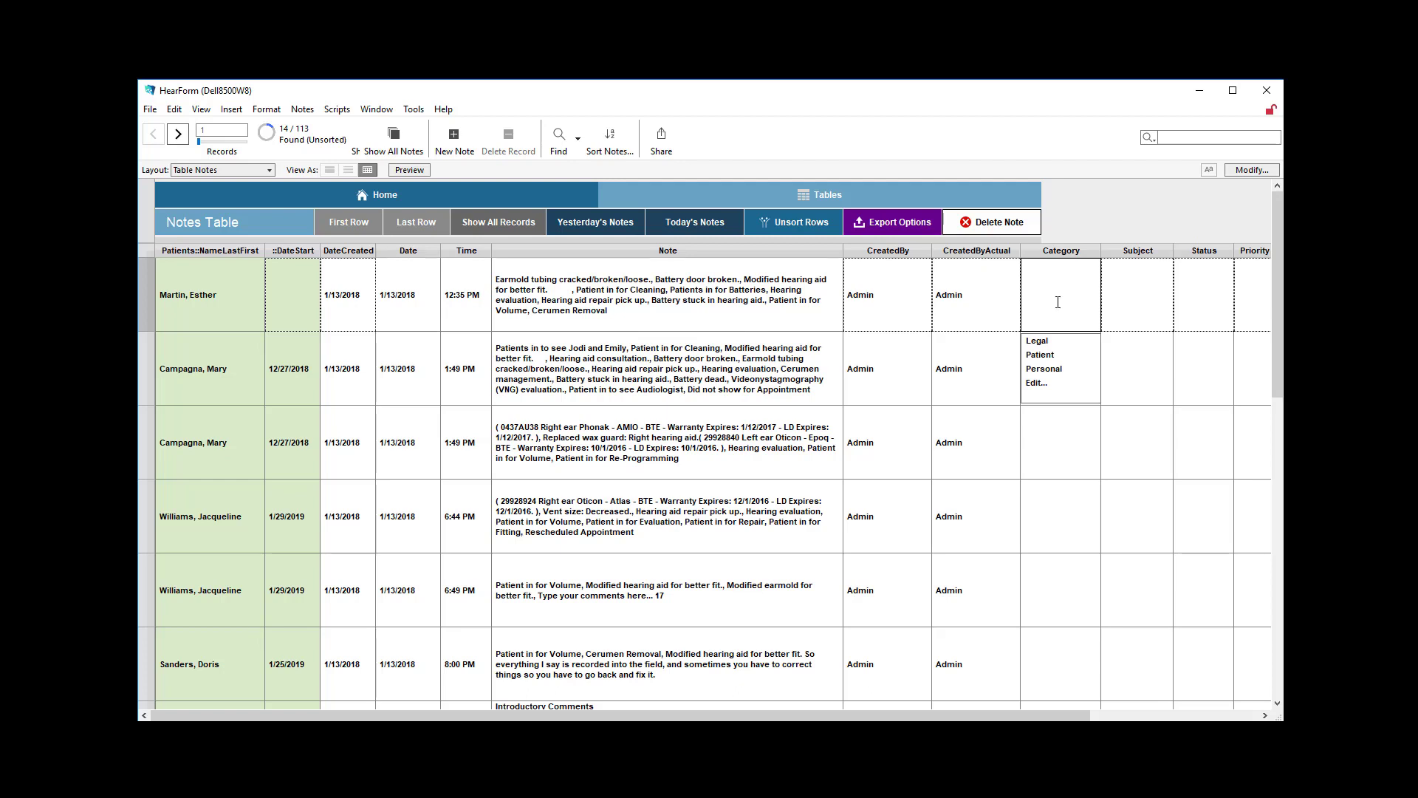
click(1138, 302)
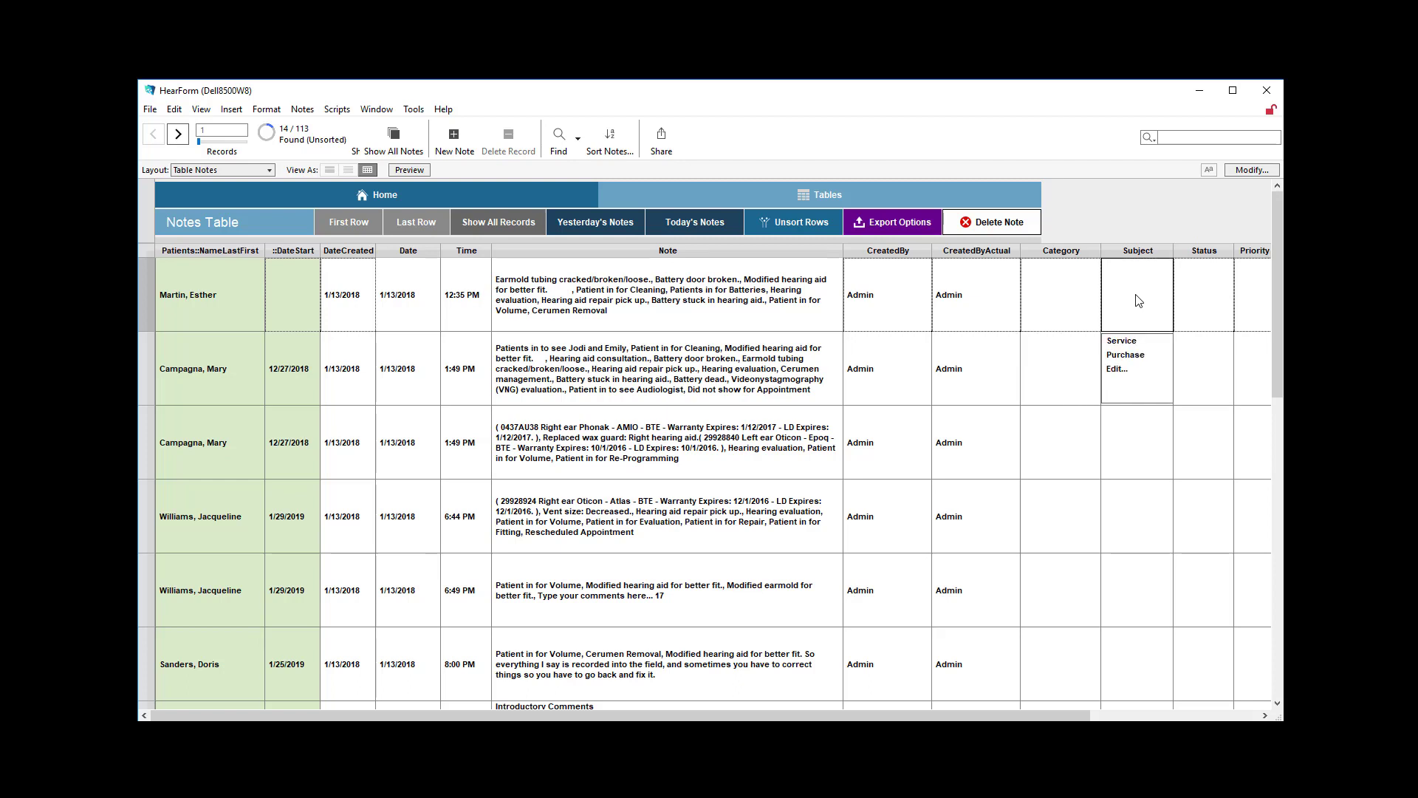
click(1206, 304)
click(1265, 304)
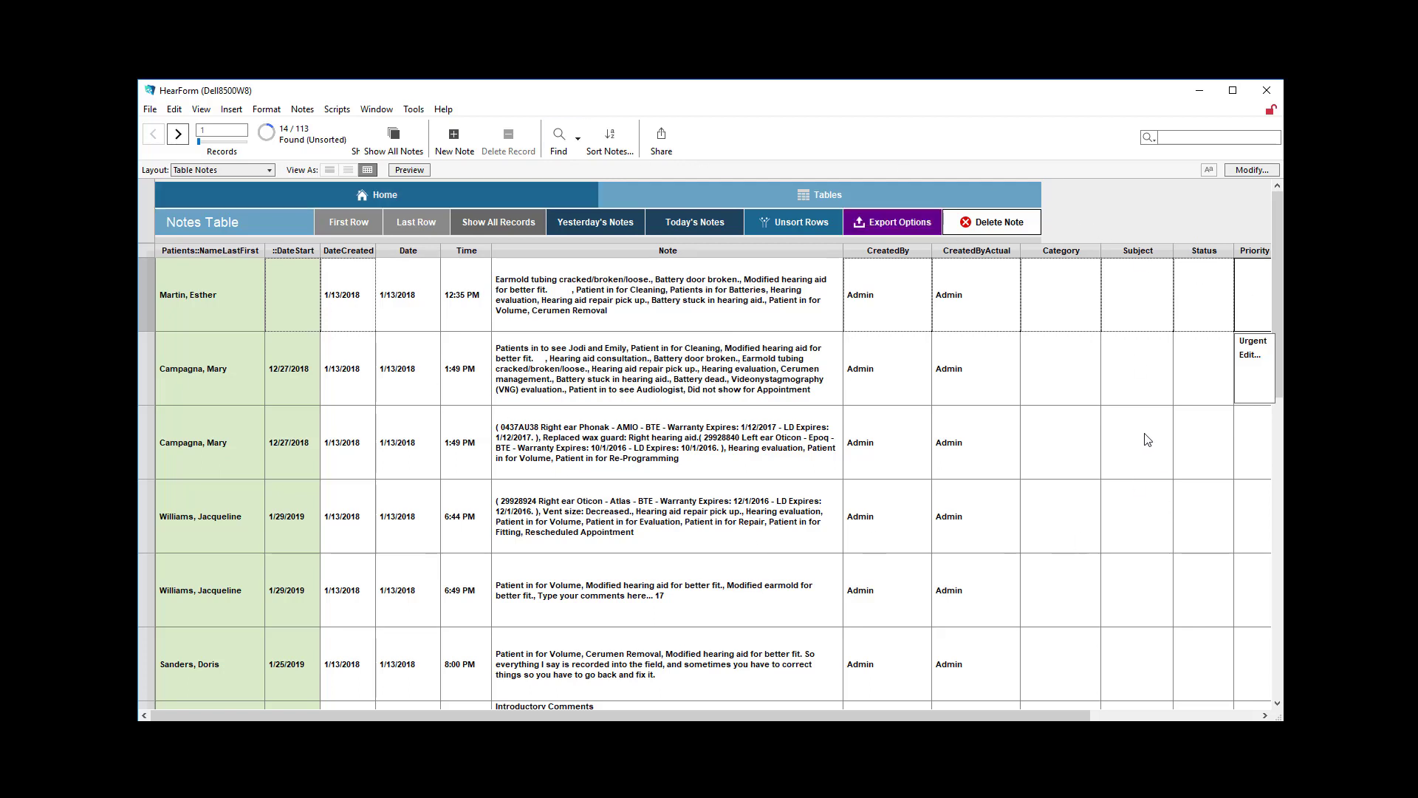
Sort the 14 found notes ascending by the Note column and review the list
click(837, 253)
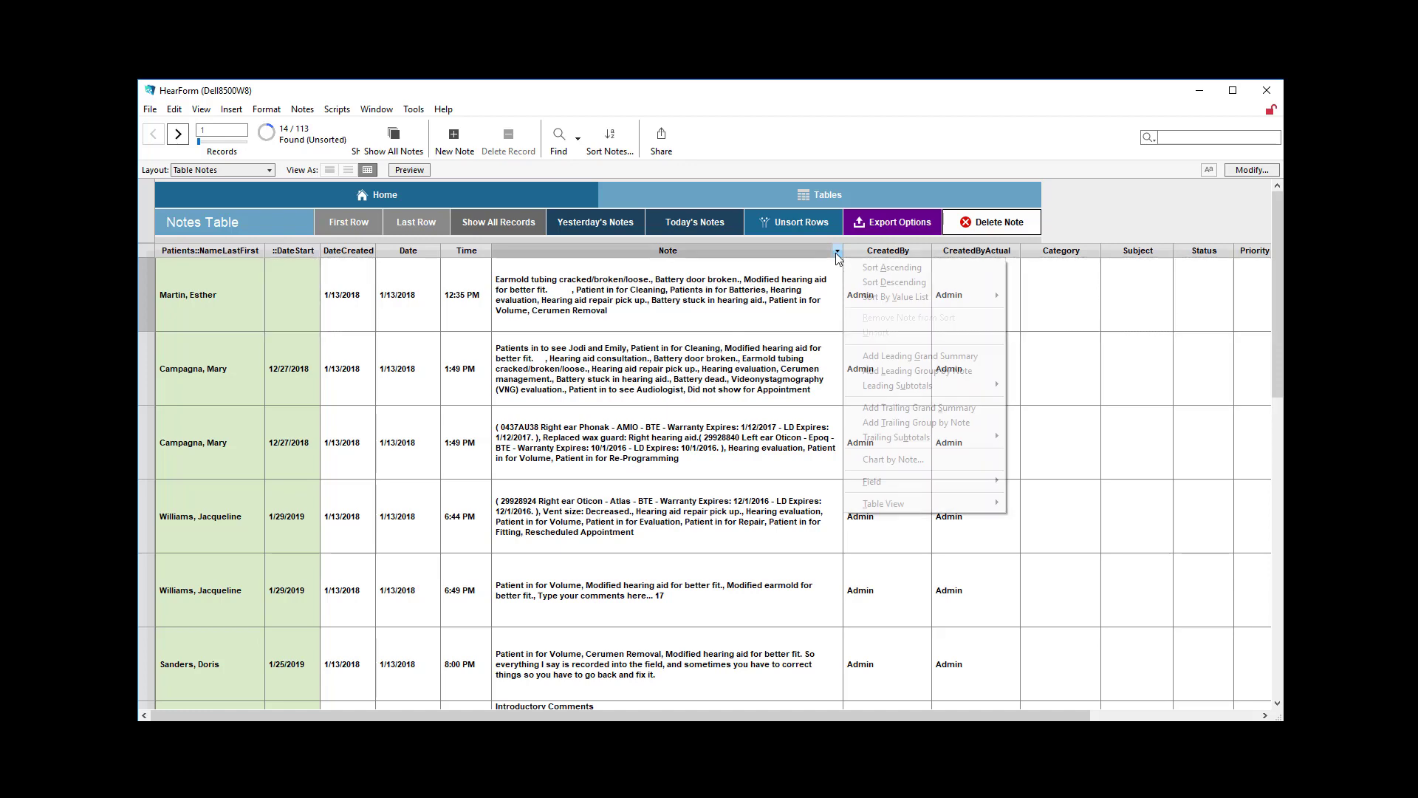
click(866, 268)
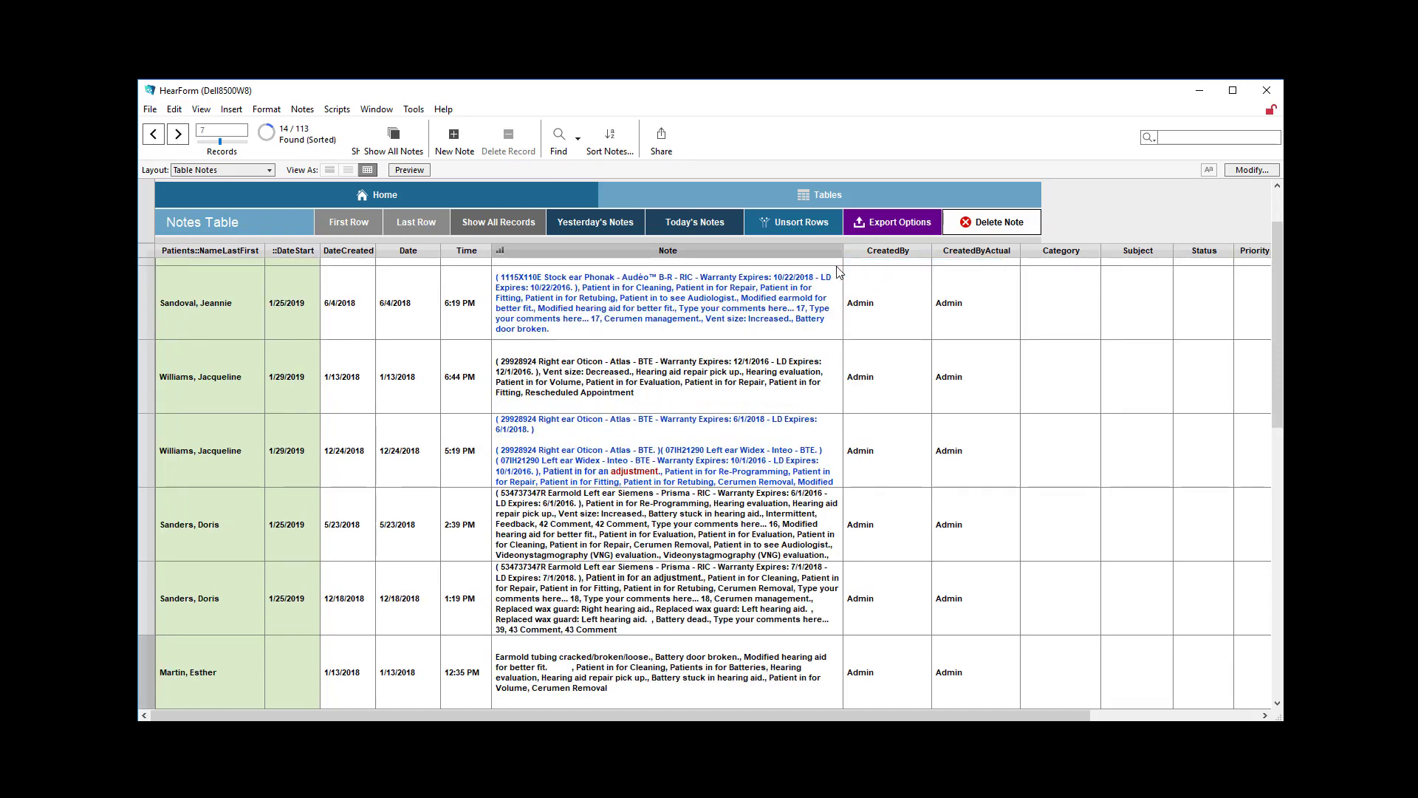
scroll(685, 303, down, 8)
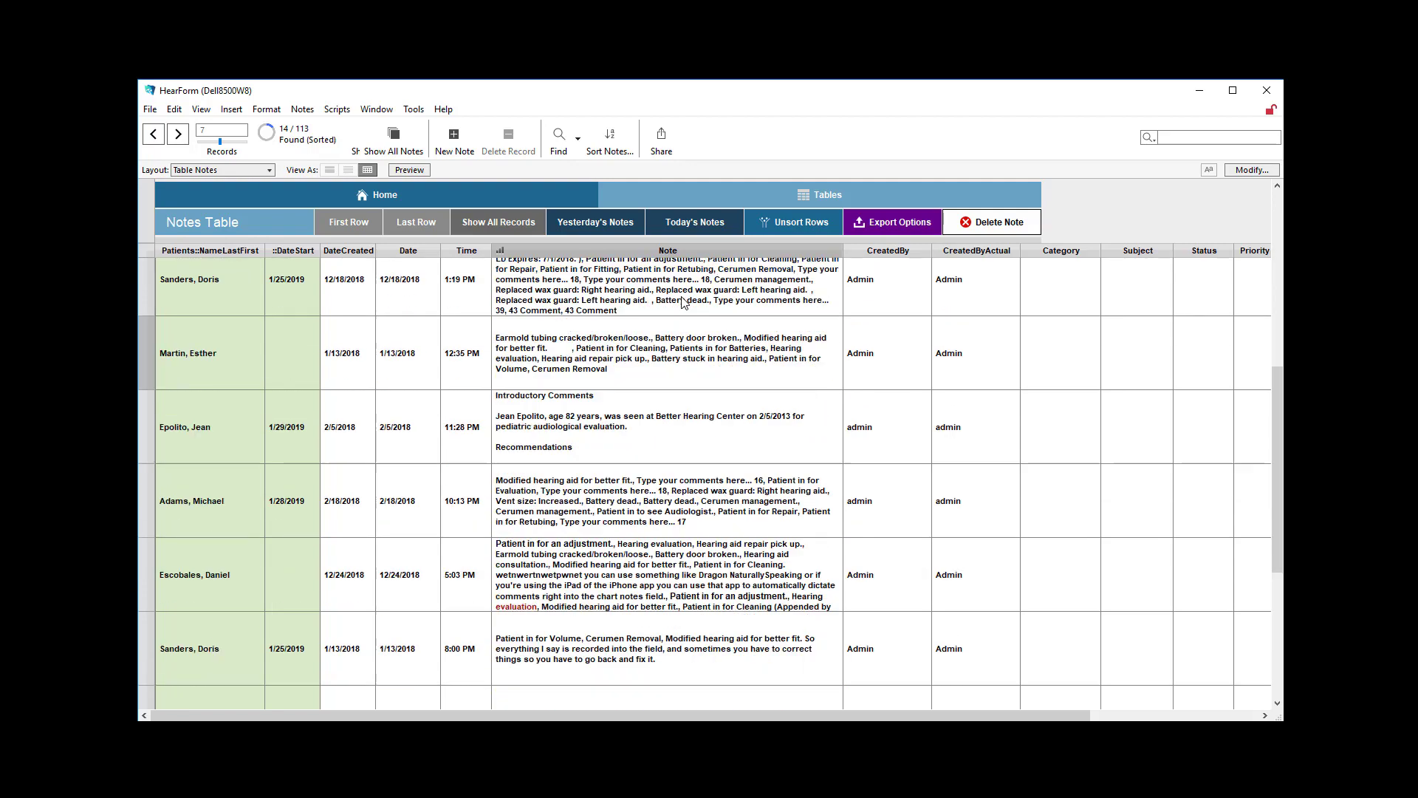
scroll(683, 303, up, 10)
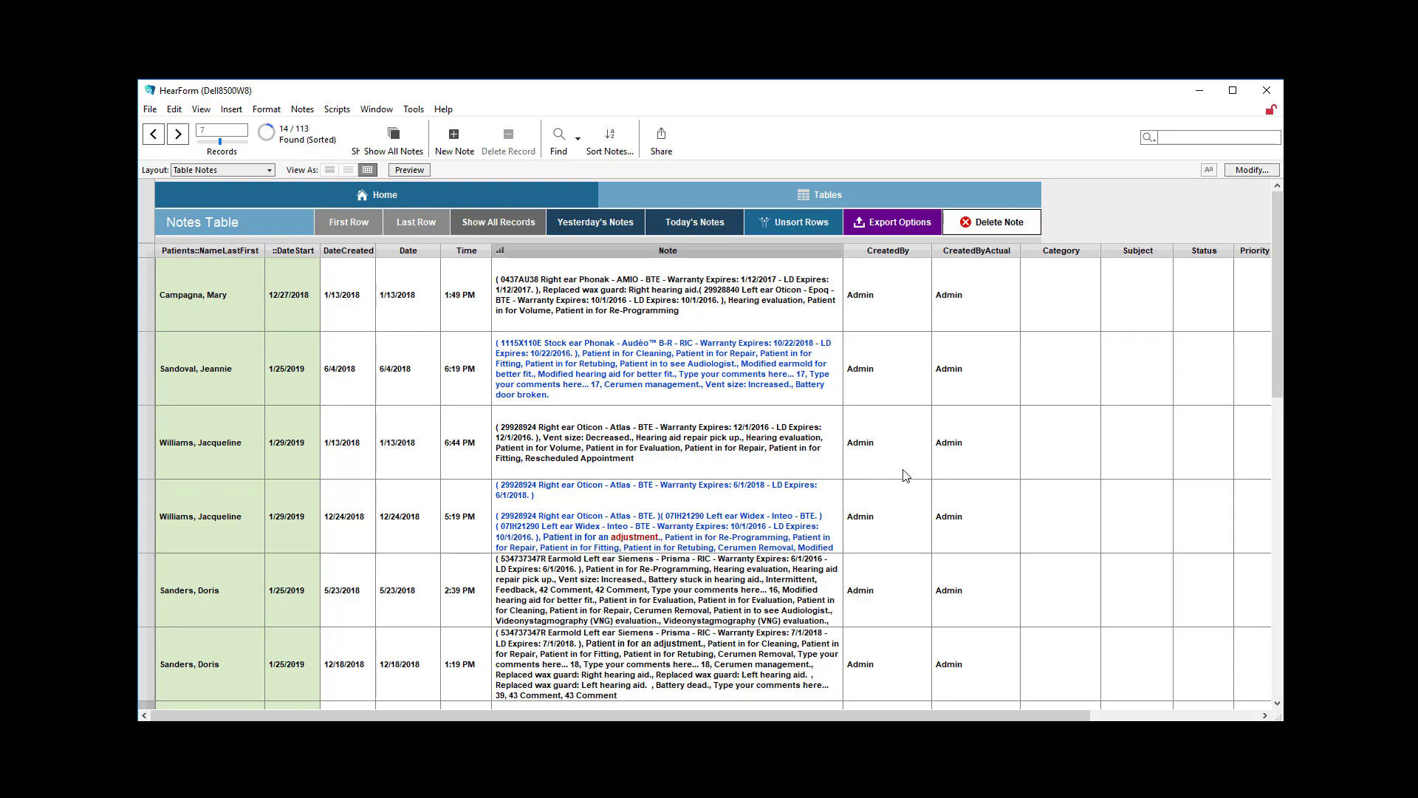
scroll(694, 386, down, 10)
scroll(695, 386, up, 10)
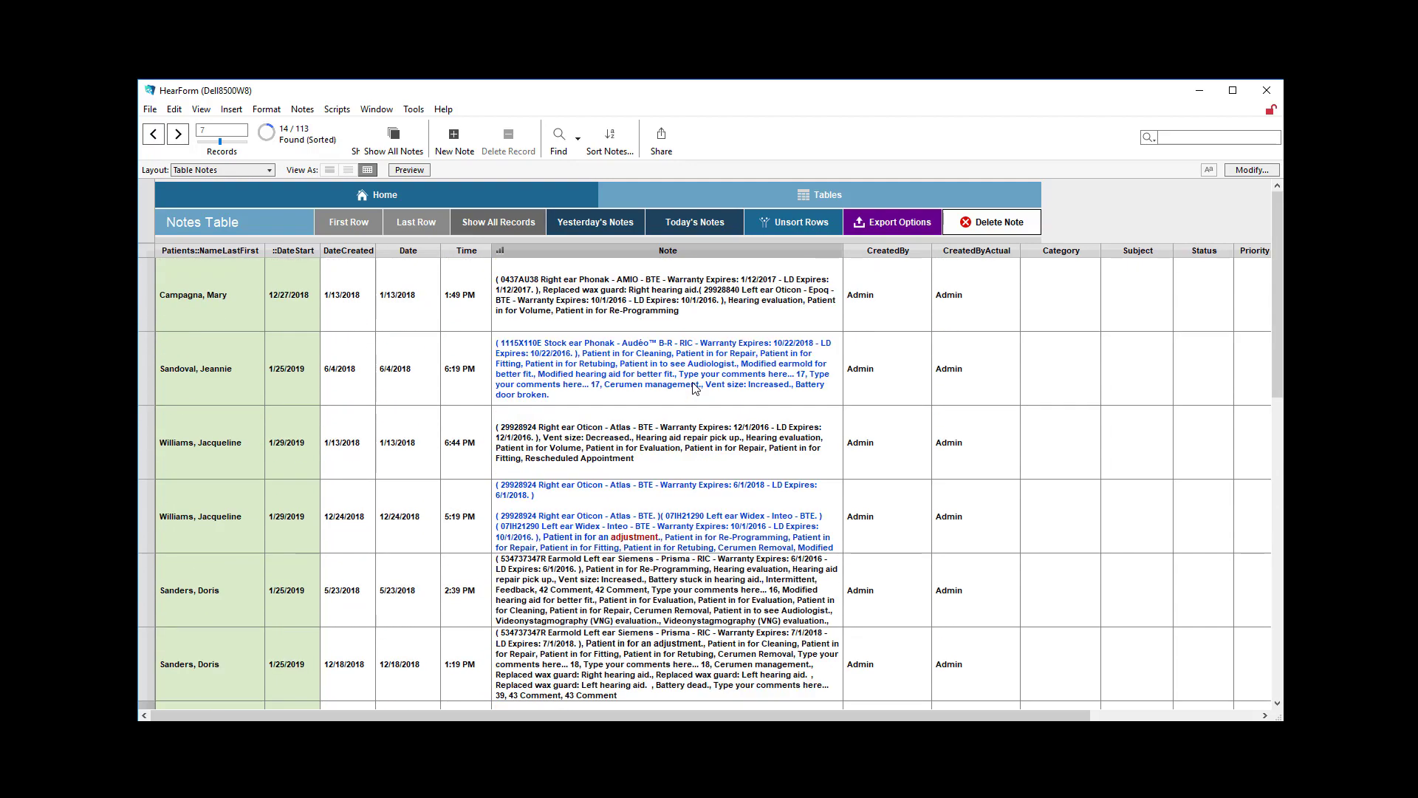